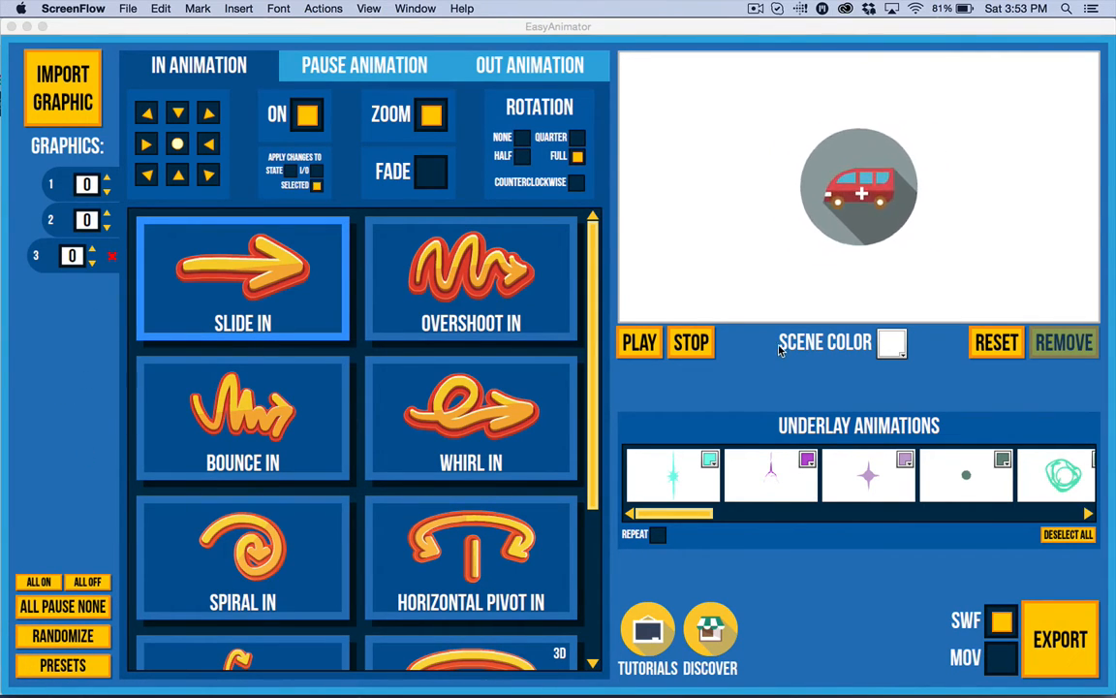
Select all the ambulance graphics on the stage and remove them from the scene.
{"action": "left_click", "coordinate": [995, 305]}
{"action": "left_click_drag", "start_coordinate": [955, 279], "coordinate": [778, 139]}
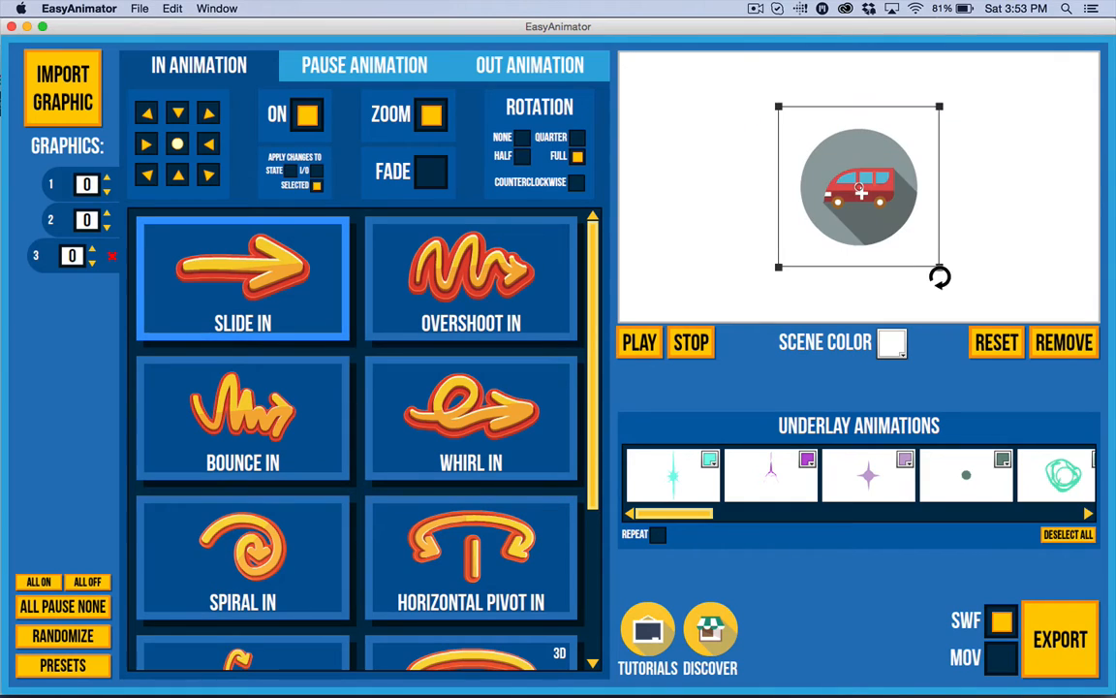
{"action": "left_click", "coordinate": [1072, 356]}
Browse up to the AniBit_Flat_Icon_Pack folder in the graphic import dialog to view its icon packs, and cancel the import.
{"action": "left_click", "coordinate": [62, 87]}
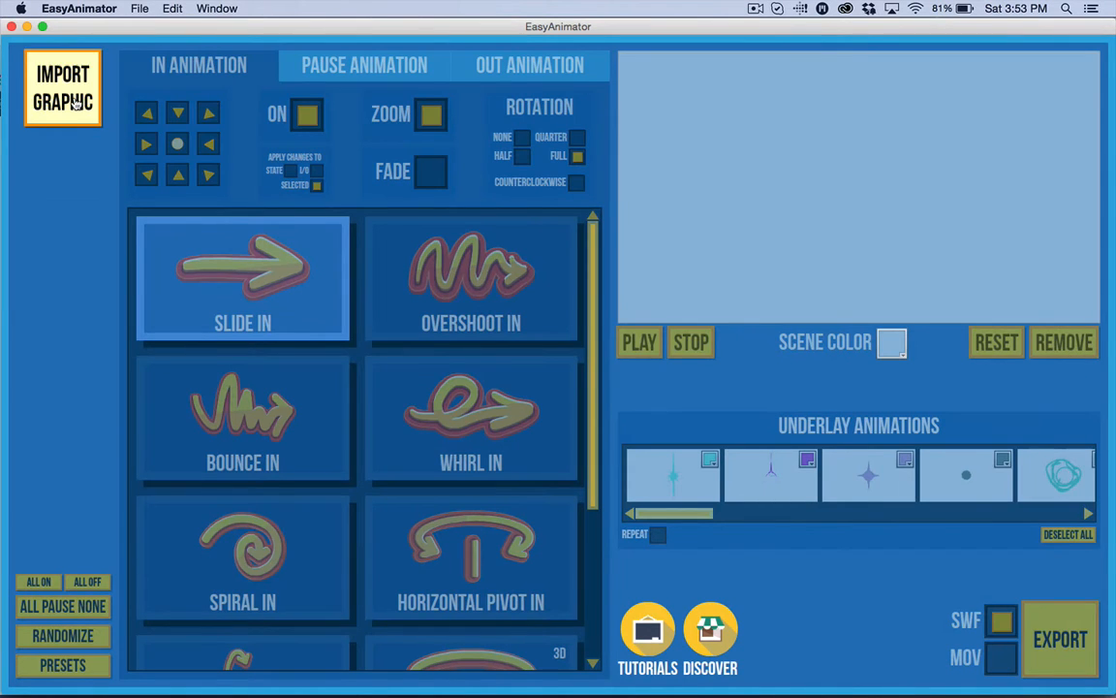
{"action": "left_click", "coordinate": [18, 51]}
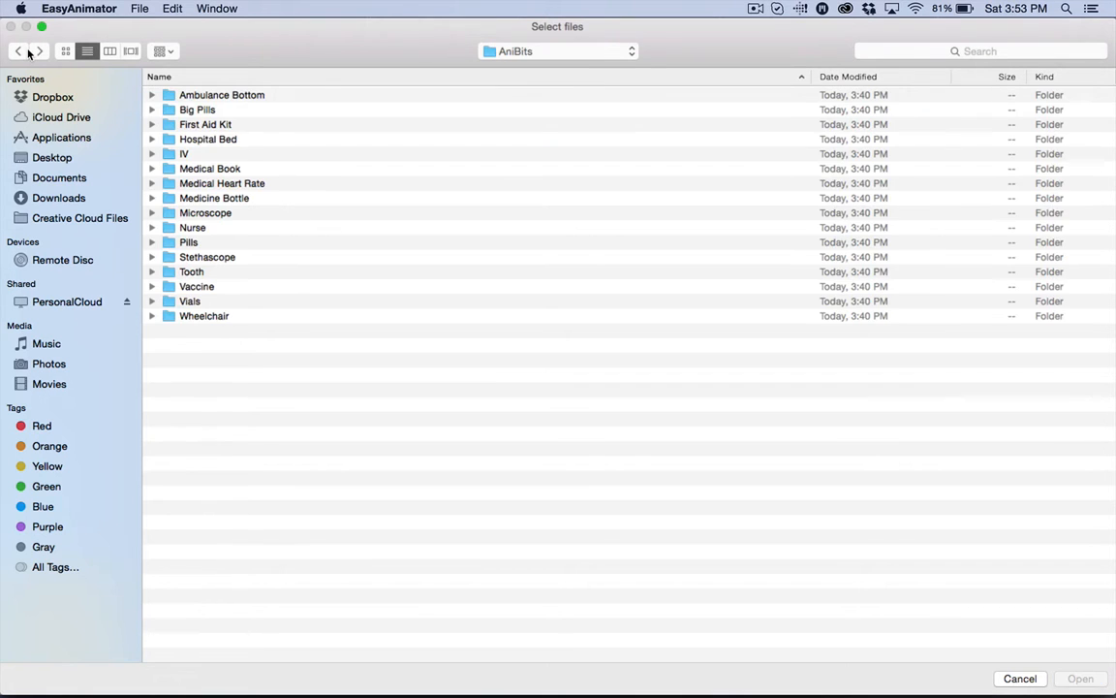
{"action": "left_click", "coordinate": [19, 51]}
{"action": "left_click", "coordinate": [19, 52]}
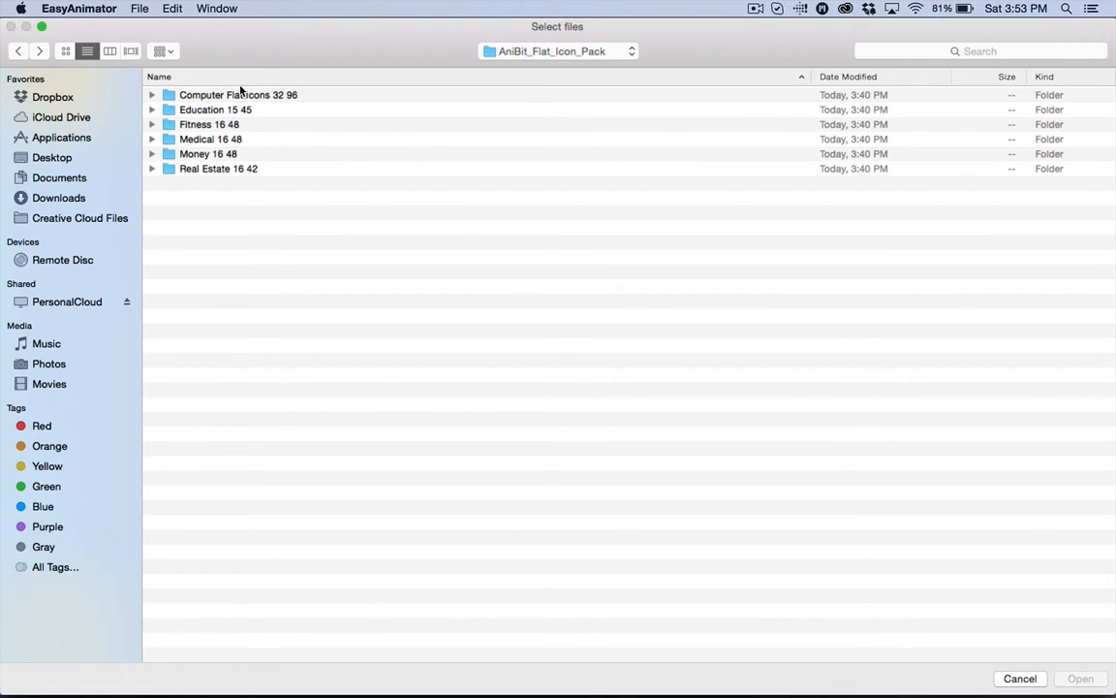
{"action": "left_click_drag", "start_coordinate": [263, 57], "coordinate": [267, 75]}
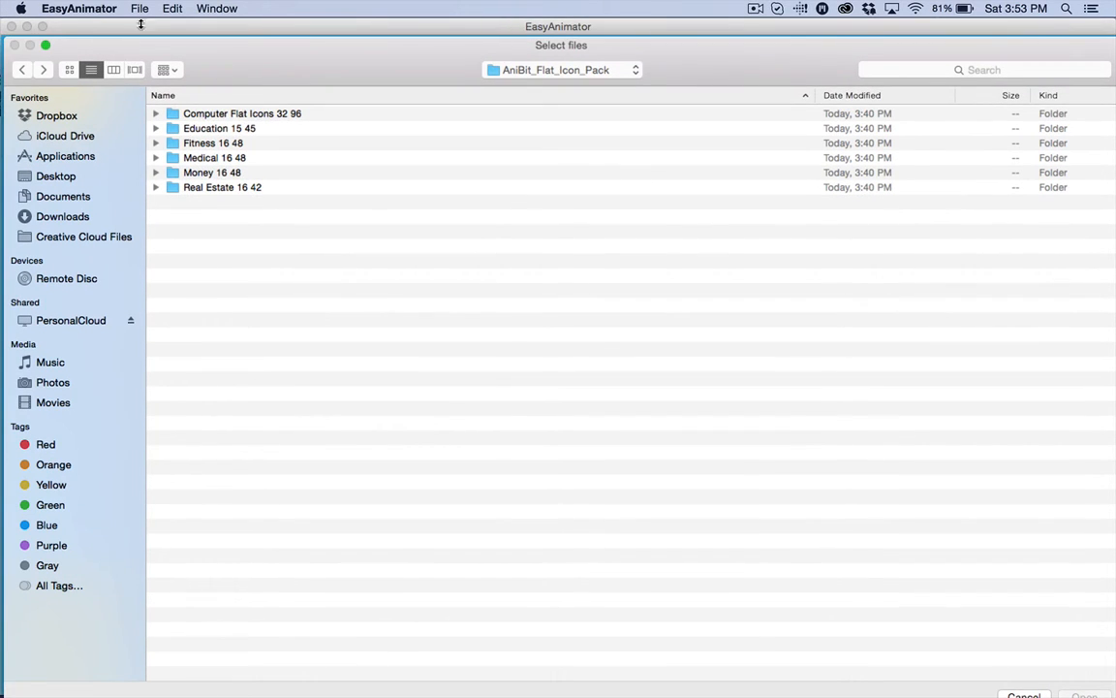
{"action": "left_click", "coordinate": [1023, 693]}
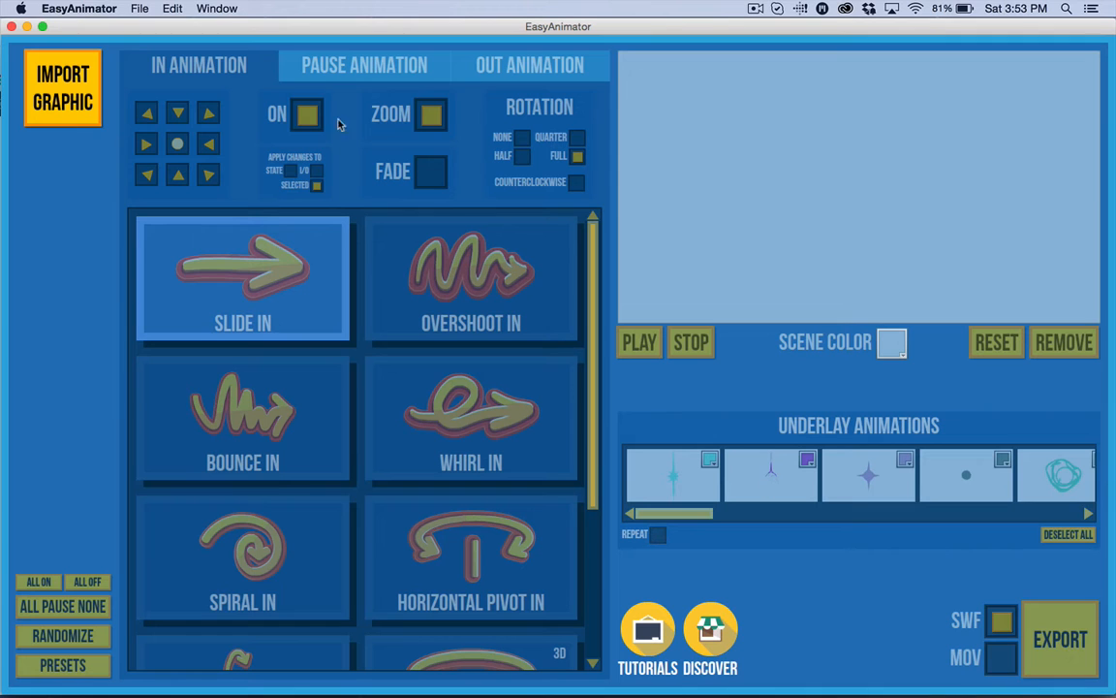
Minimize EasyAnimator and look over the download for the March/April free AniBit Flat Icon Packs on the member dashboard page.
{"action": "left_click", "coordinate": [24, 26]}
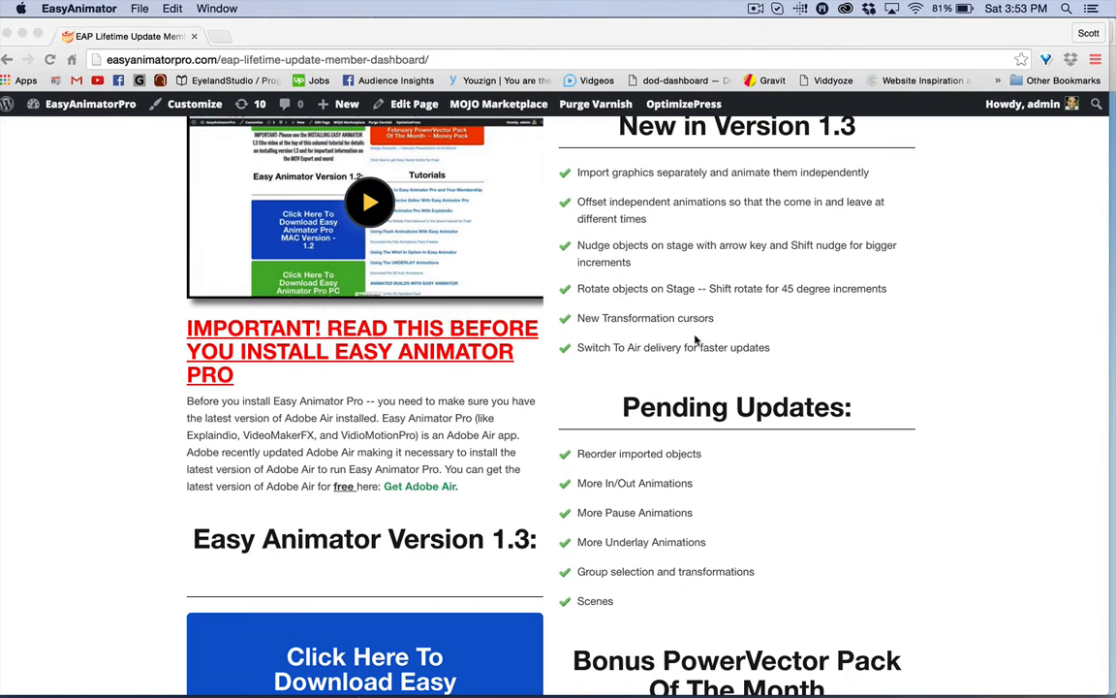
{"action": "scroll", "coordinate": [839, 498], "scroll_direction": "down", "scroll_amount": 5}
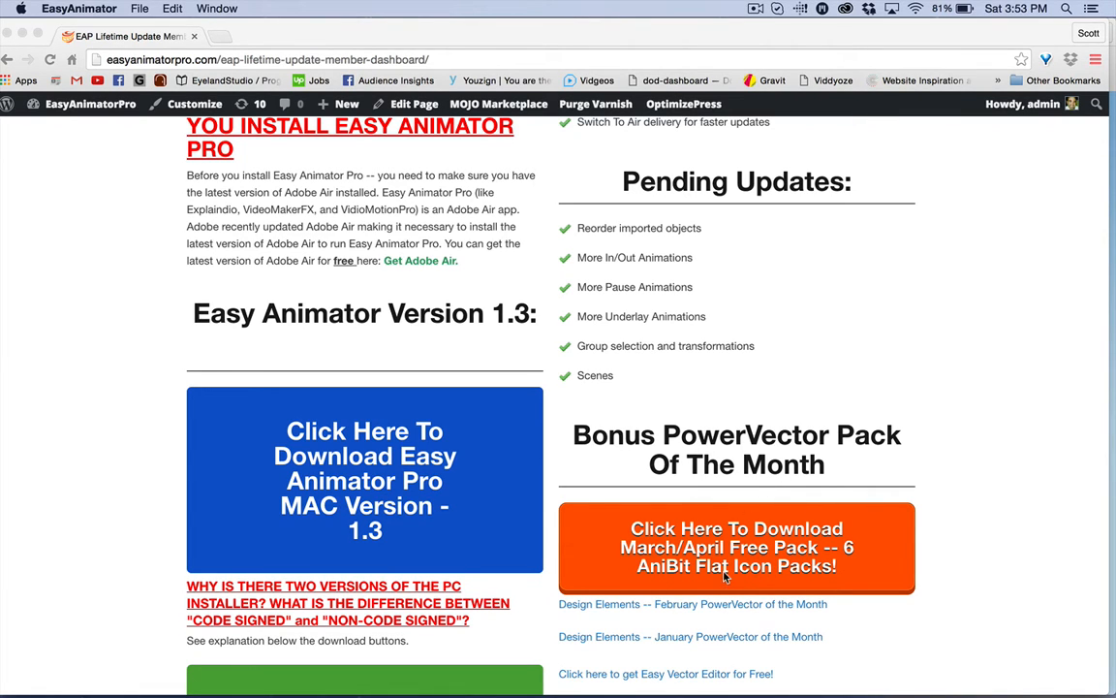
{"action": "scroll", "coordinate": [722, 562], "scroll_direction": "down", "scroll_amount": 2}
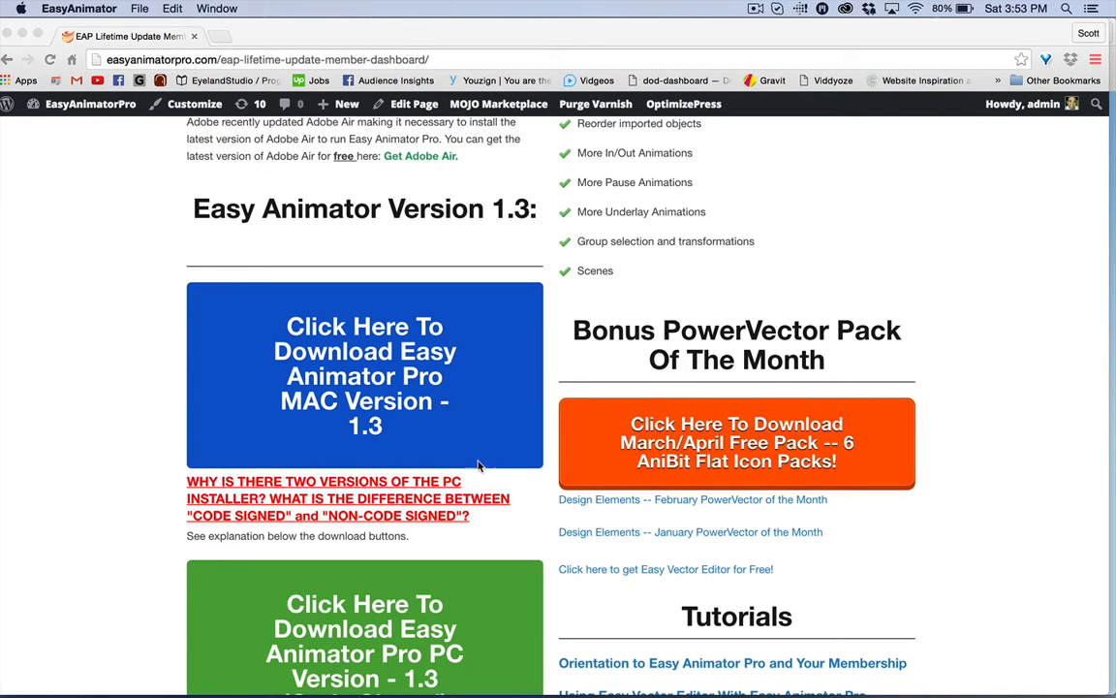
Switch back to EasyAnimator, start a graphic import and browse the Money 16 48 pack and its AniBits folder.
{"action": "mouse_move", "coordinate": [497, 681]}
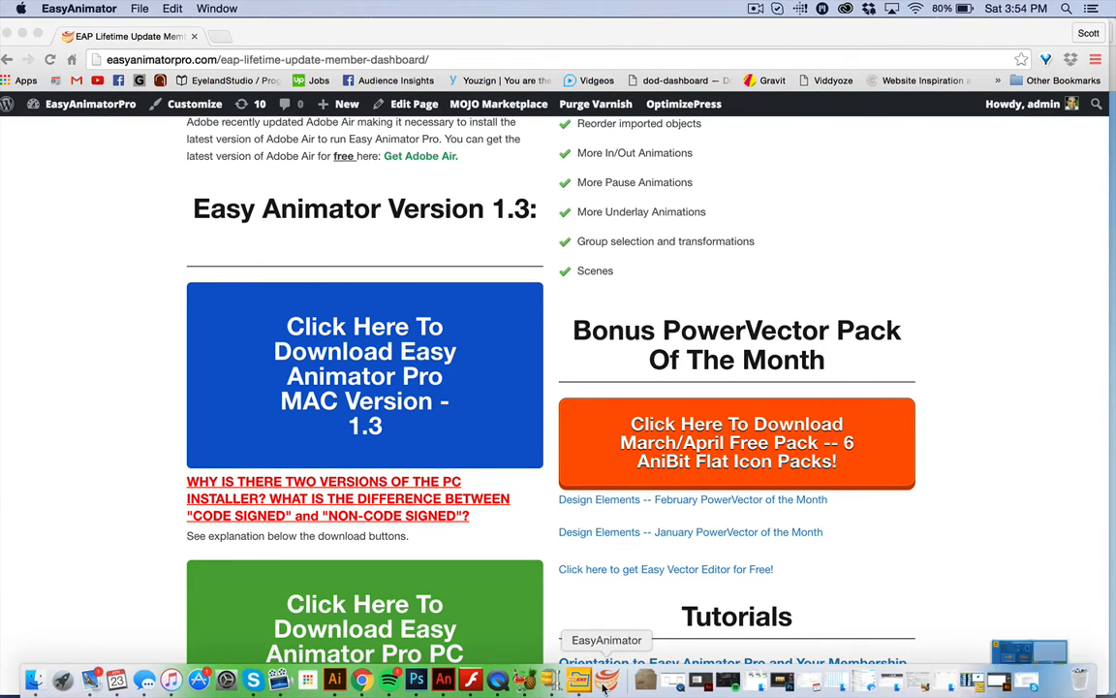
{"action": "left_click", "coordinate": [607, 678]}
{"action": "left_click", "coordinate": [62, 87]}
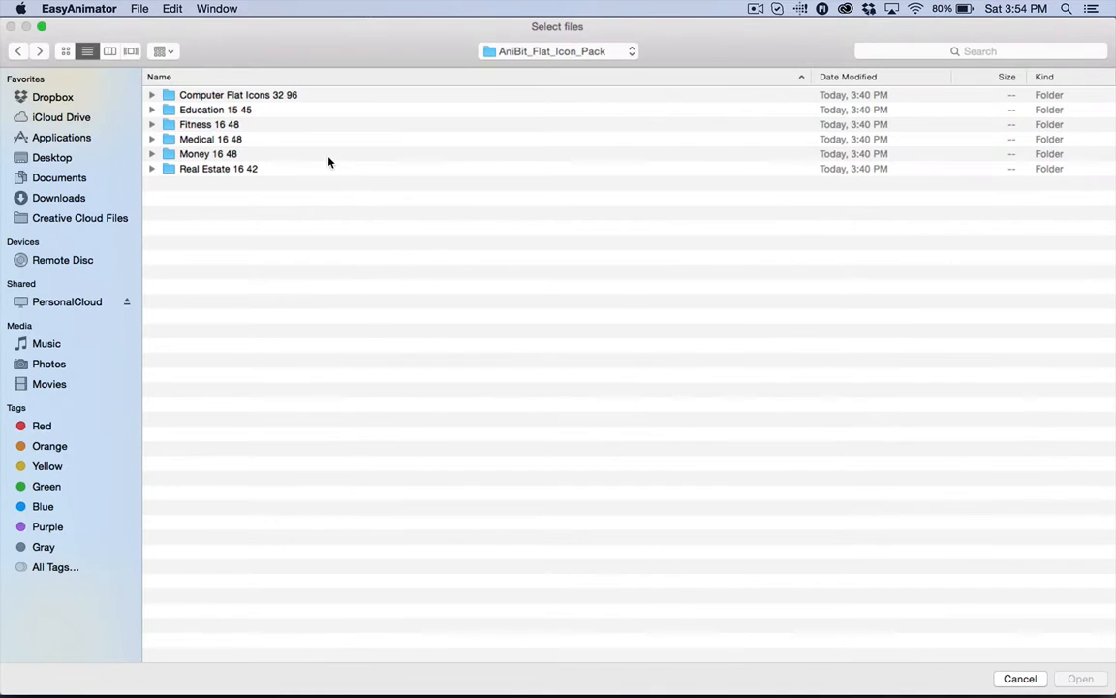
{"action": "double_click", "coordinate": [174, 156]}
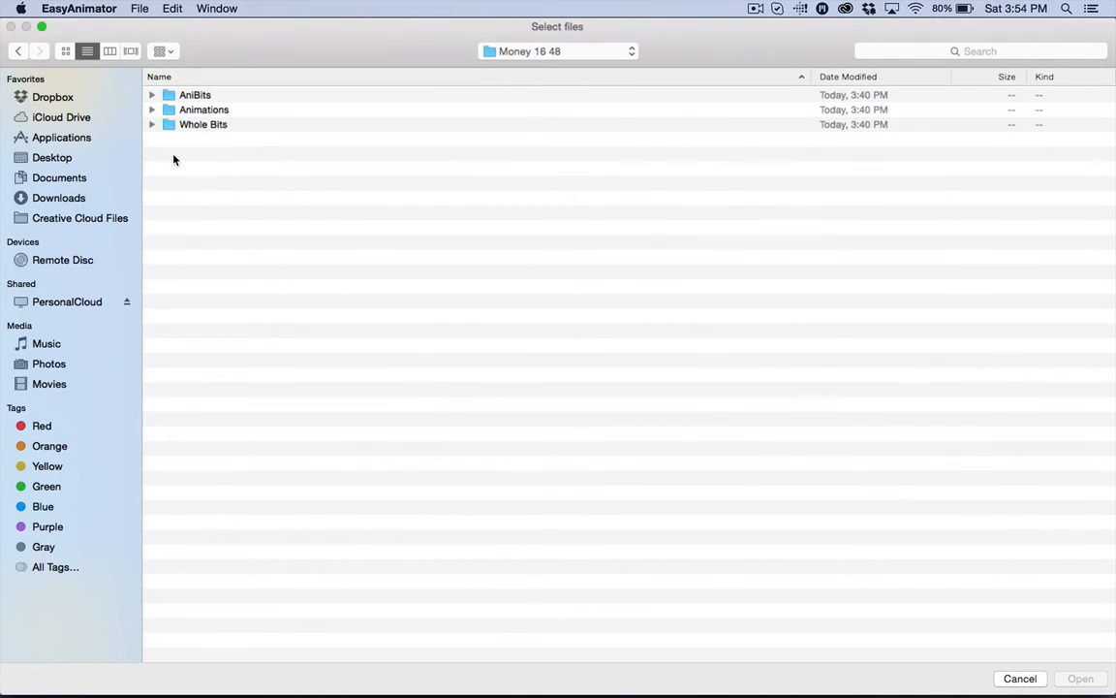
{"action": "left_click", "coordinate": [170, 97]}
{"action": "double_click", "coordinate": [170, 97]}
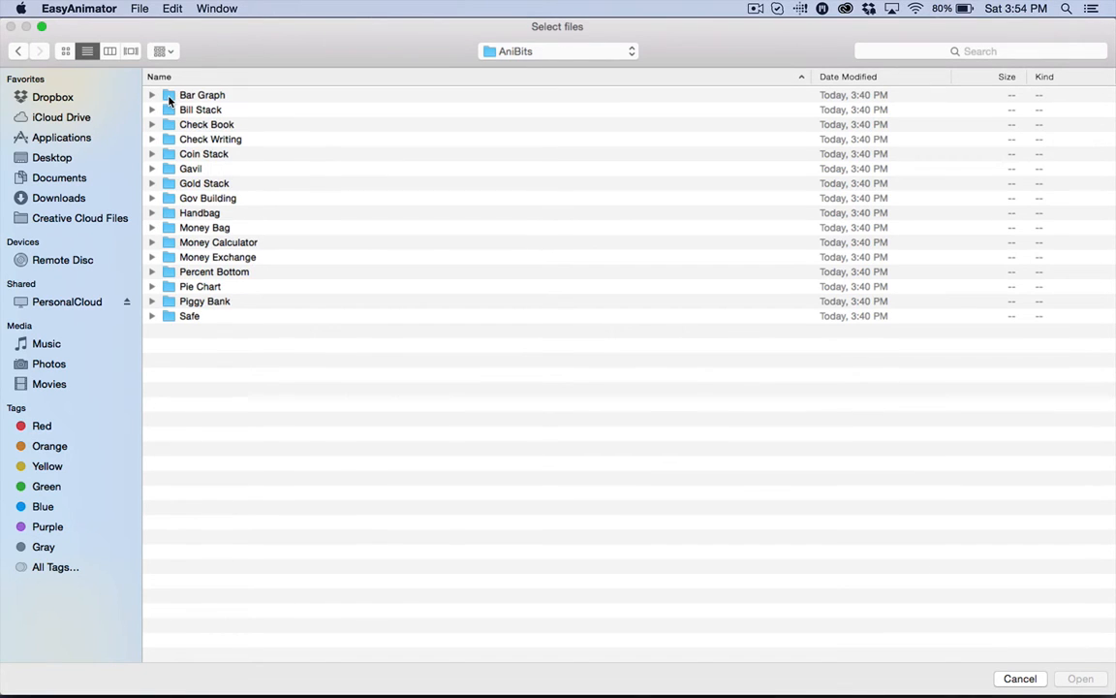
{"action": "left_click", "coordinate": [17, 51]}
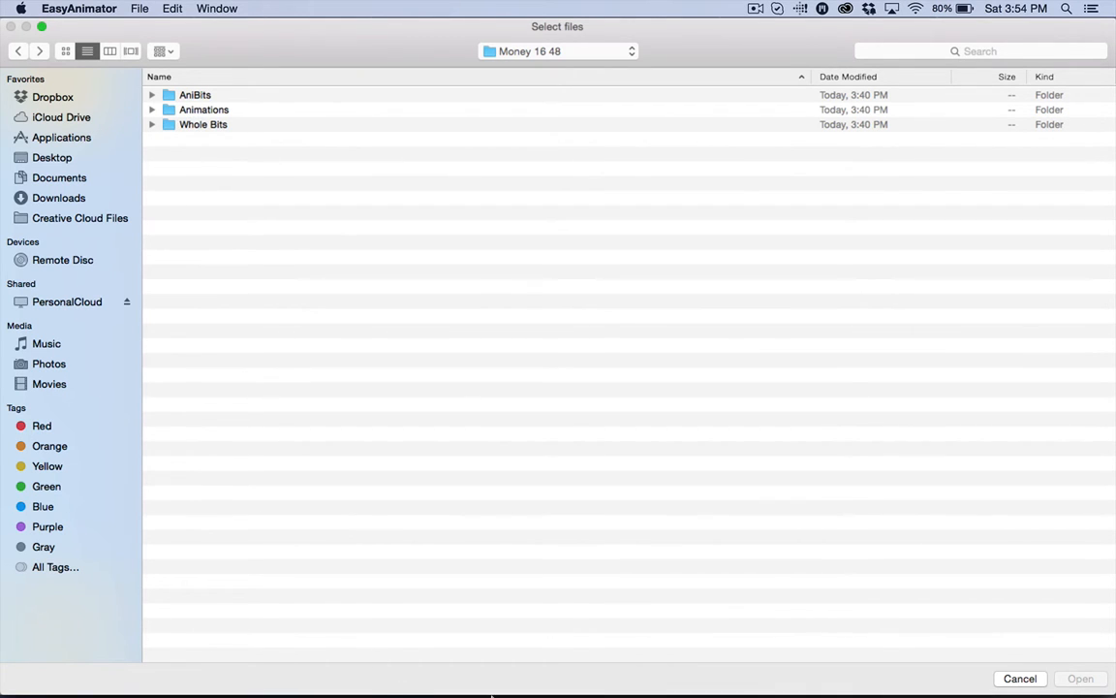
Switch to SwfExporter and load the Animations folder of Computer Flat Icons 32 96 from AniBit_Flat_Icon_Pack on the Desktop.
{"action": "left_click", "coordinate": [608, 690]}
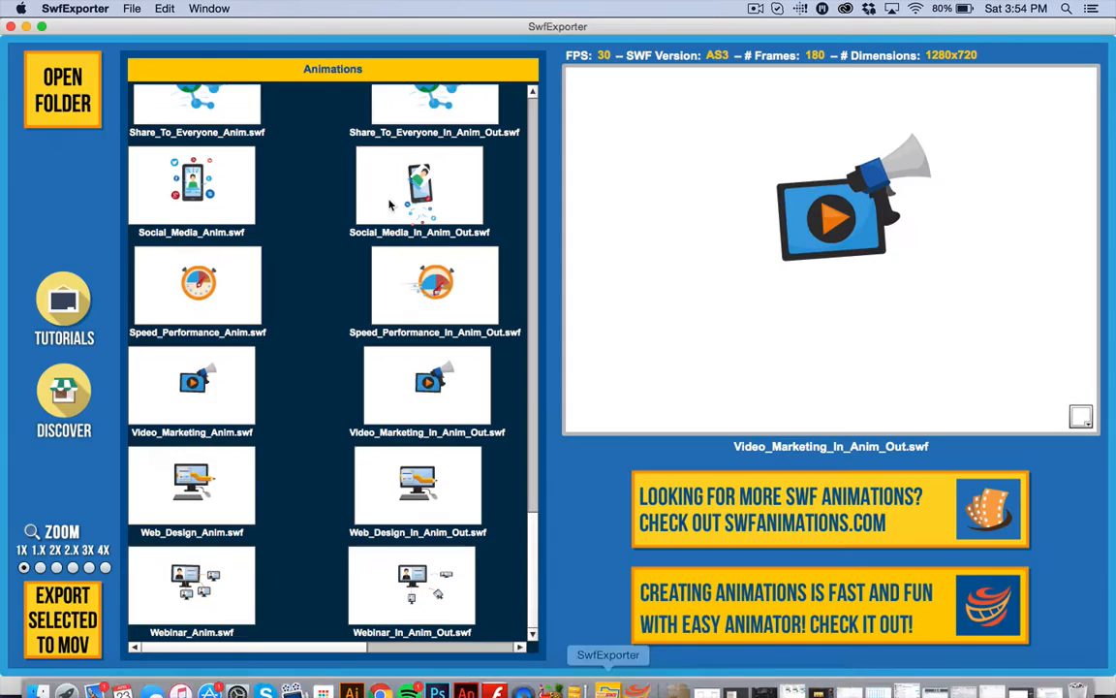
{"action": "key", "text": "super+o"}
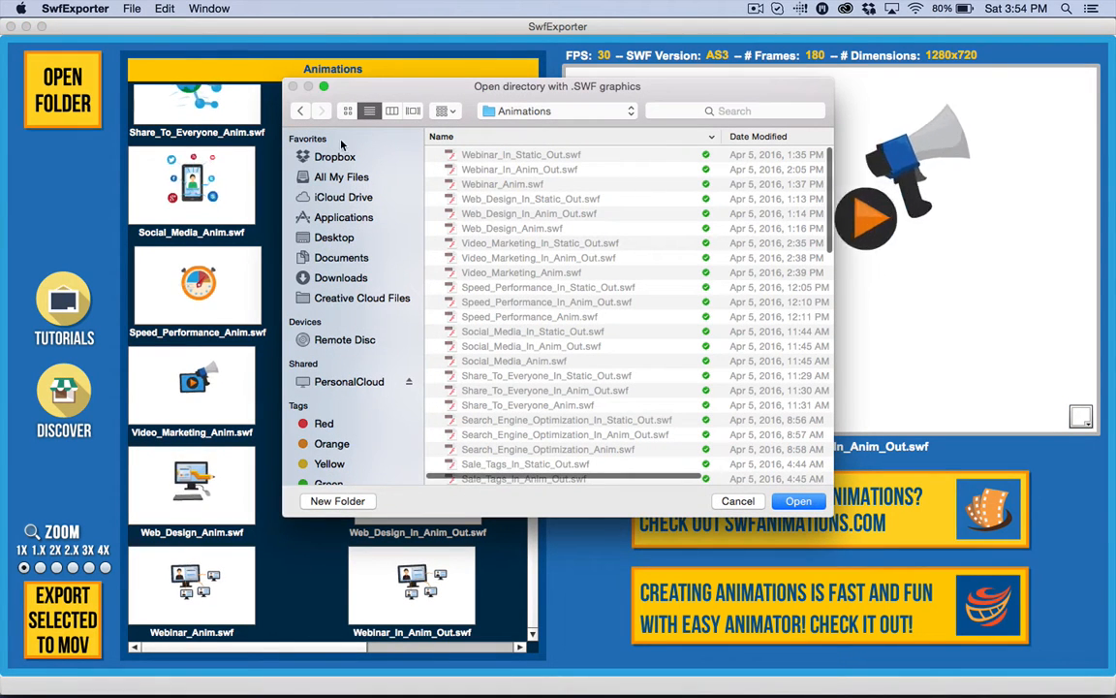
{"action": "left_click", "coordinate": [333, 238]}
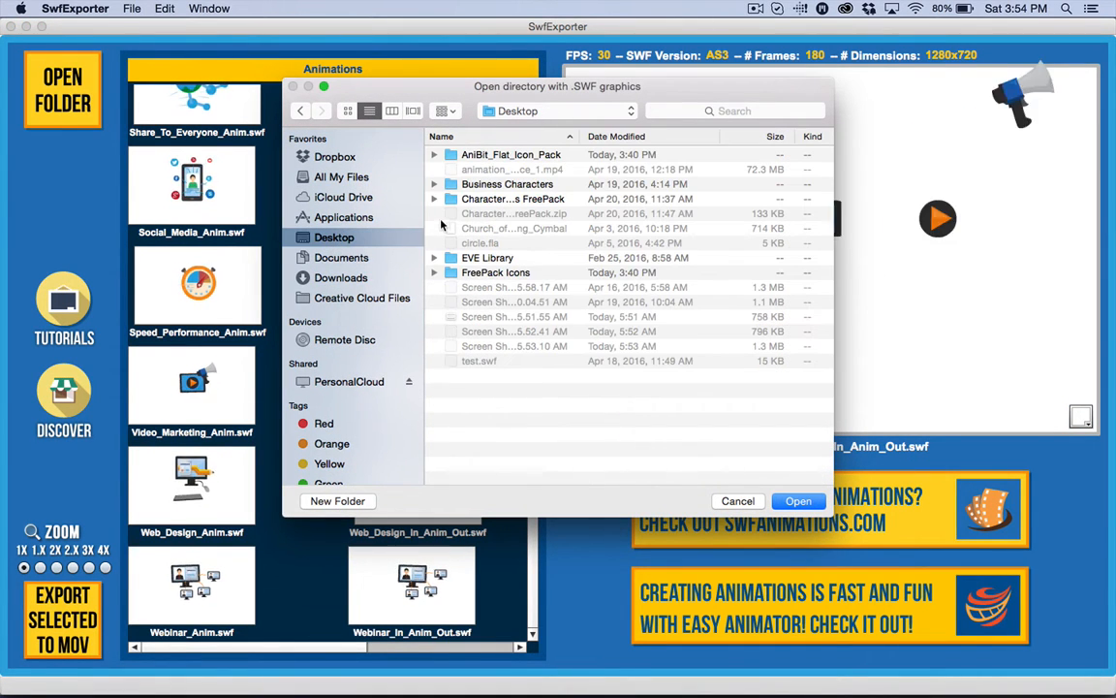
{"action": "double_click", "coordinate": [489, 155]}
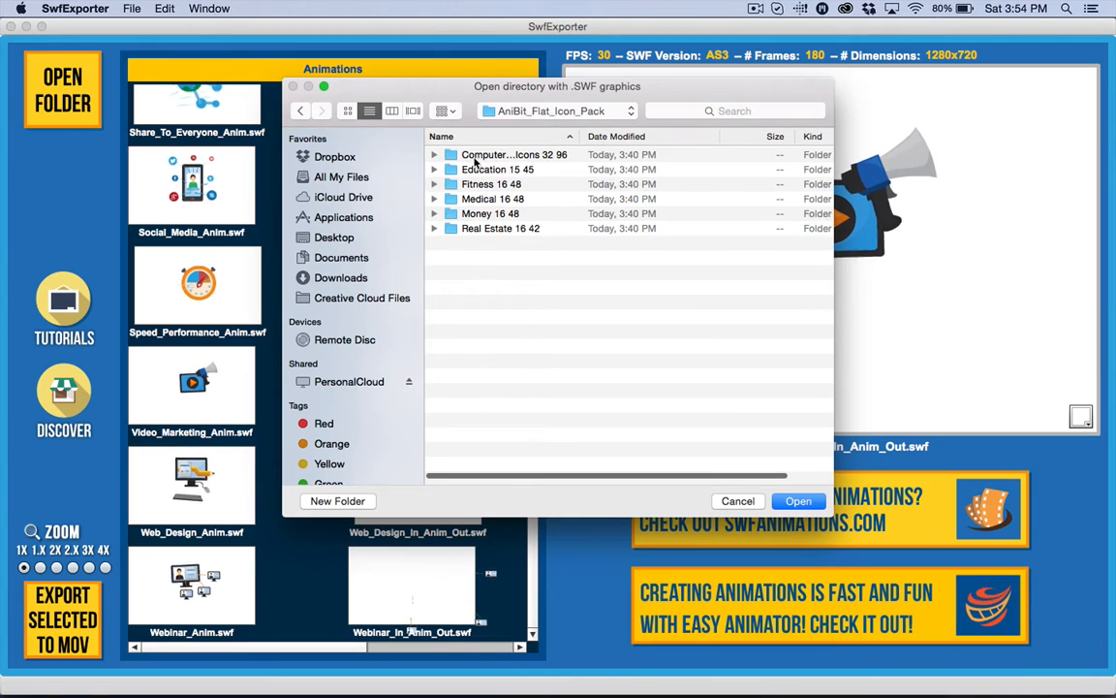
{"action": "double_click", "coordinate": [475, 157]}
{"action": "double_click", "coordinate": [480, 169]}
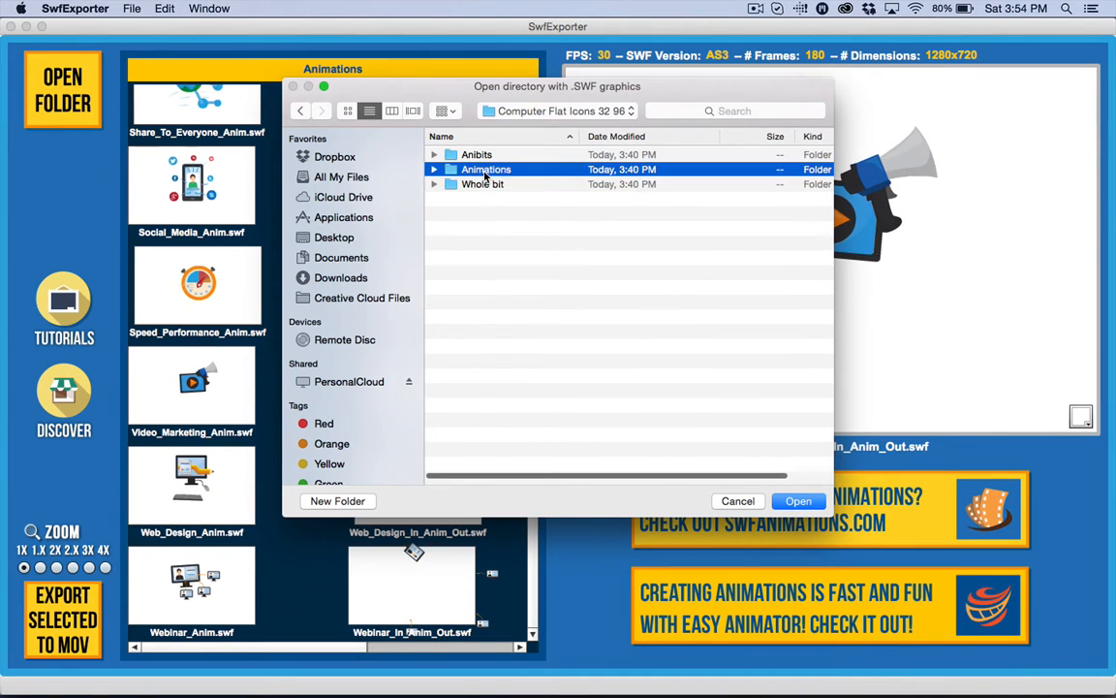
{"action": "left_click", "coordinate": [738, 501]}
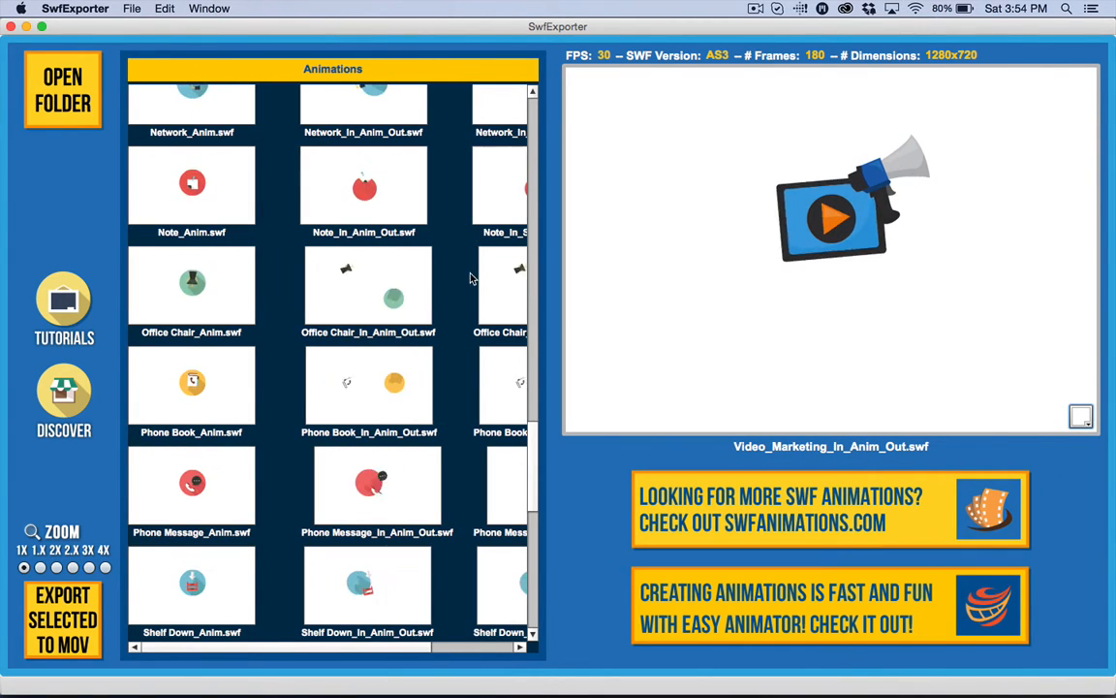
Preview the Office Chair, Phone Book, Phone Message and Shelf Down animations, including In_Anim_Out versions.
{"action": "left_click", "coordinate": [334, 290]}
{"action": "left_click", "coordinate": [207, 289]}
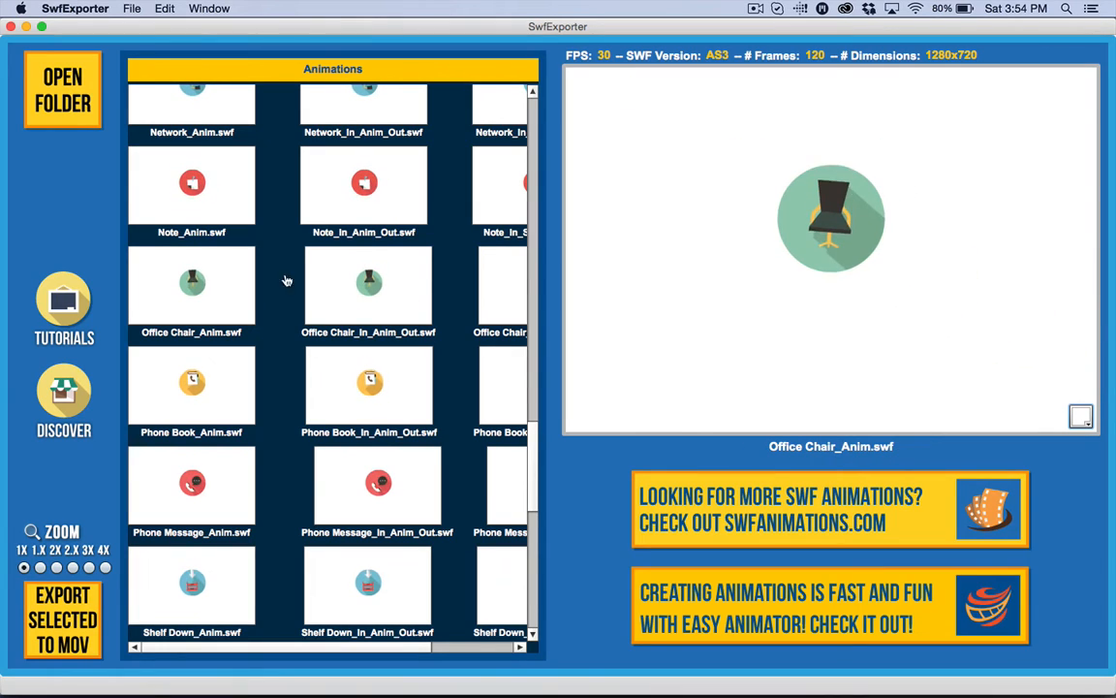
{"action": "left_click", "coordinate": [228, 378]}
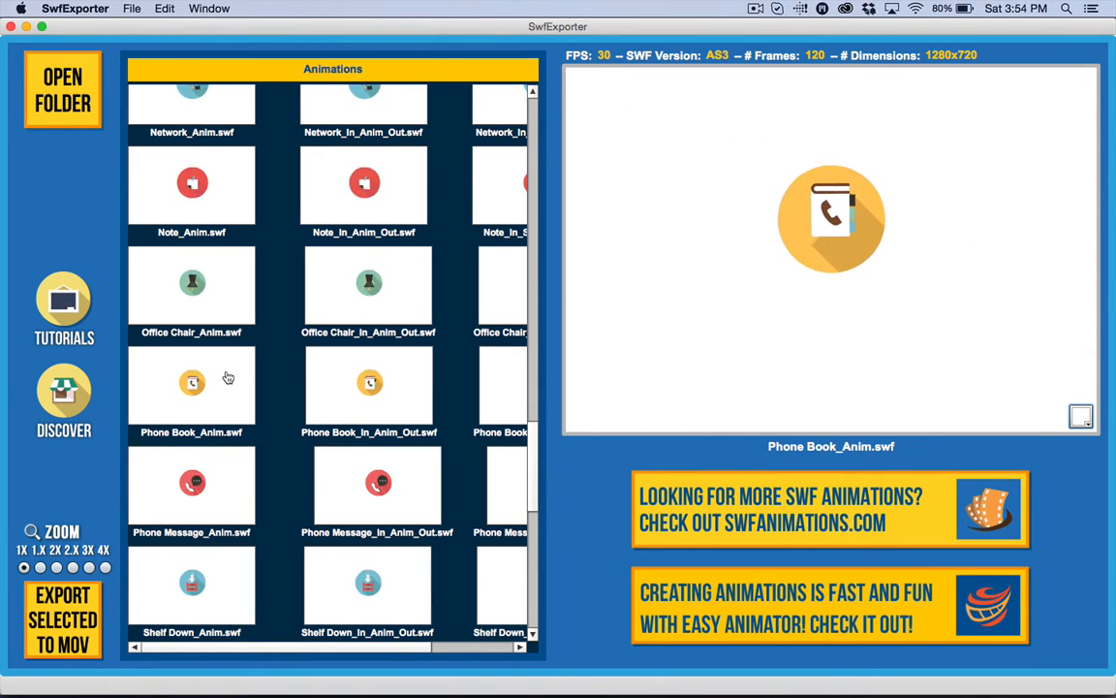
{"action": "left_click", "coordinate": [198, 494]}
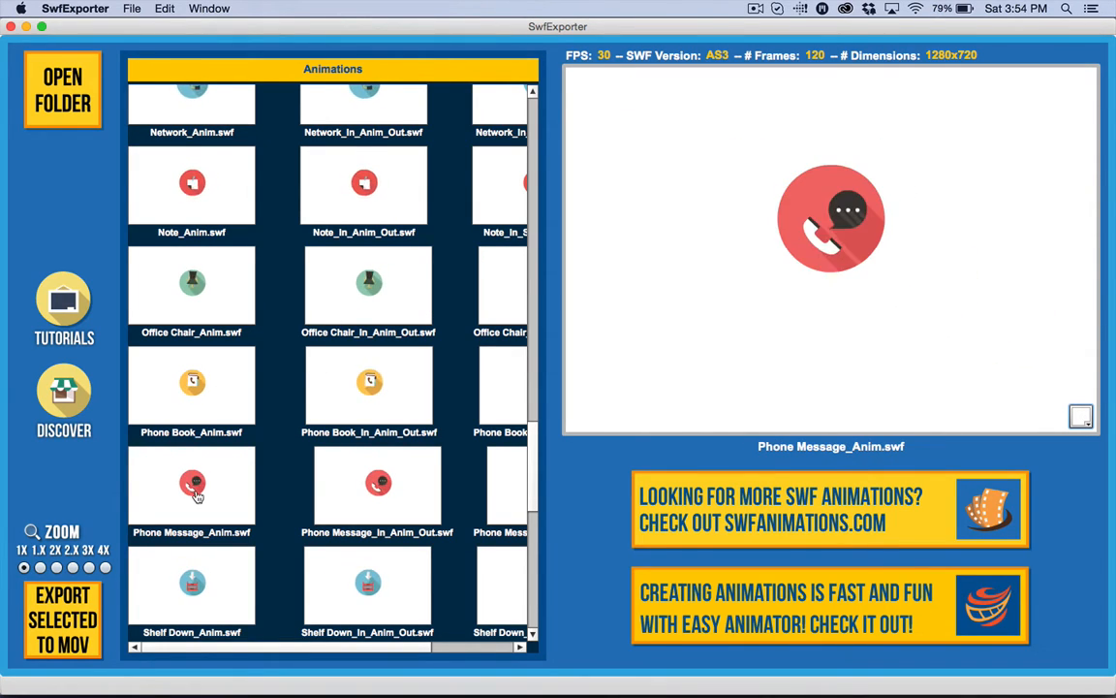
{"action": "left_click", "coordinate": [409, 387]}
{"action": "left_click", "coordinate": [399, 470]}
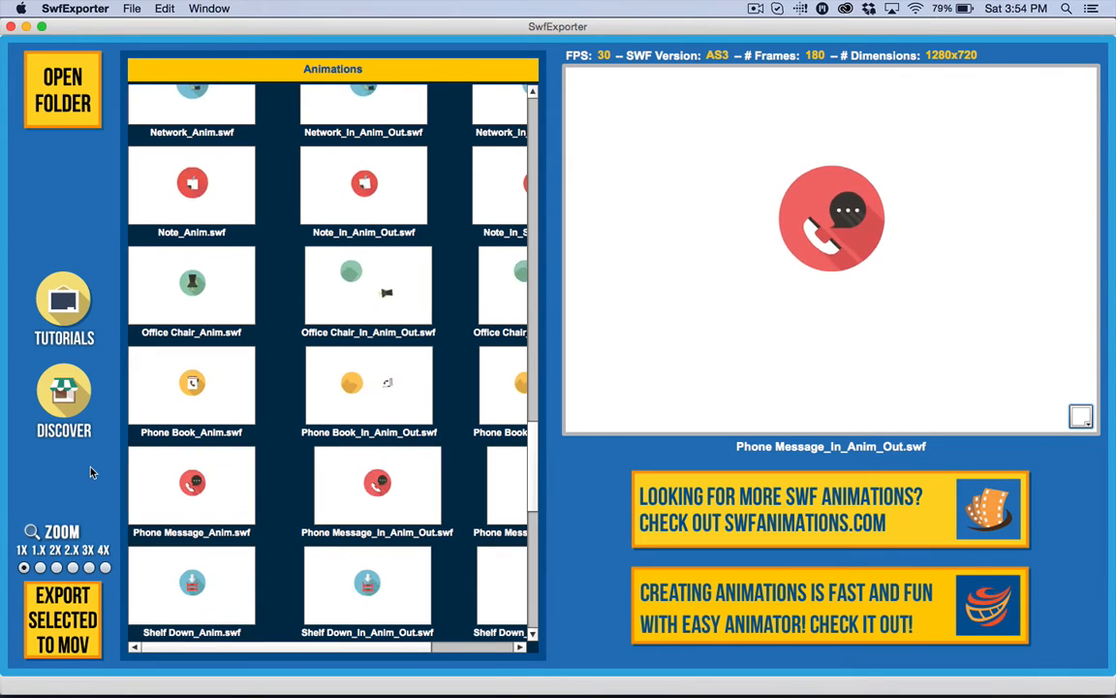
{"action": "left_click", "coordinate": [222, 577]}
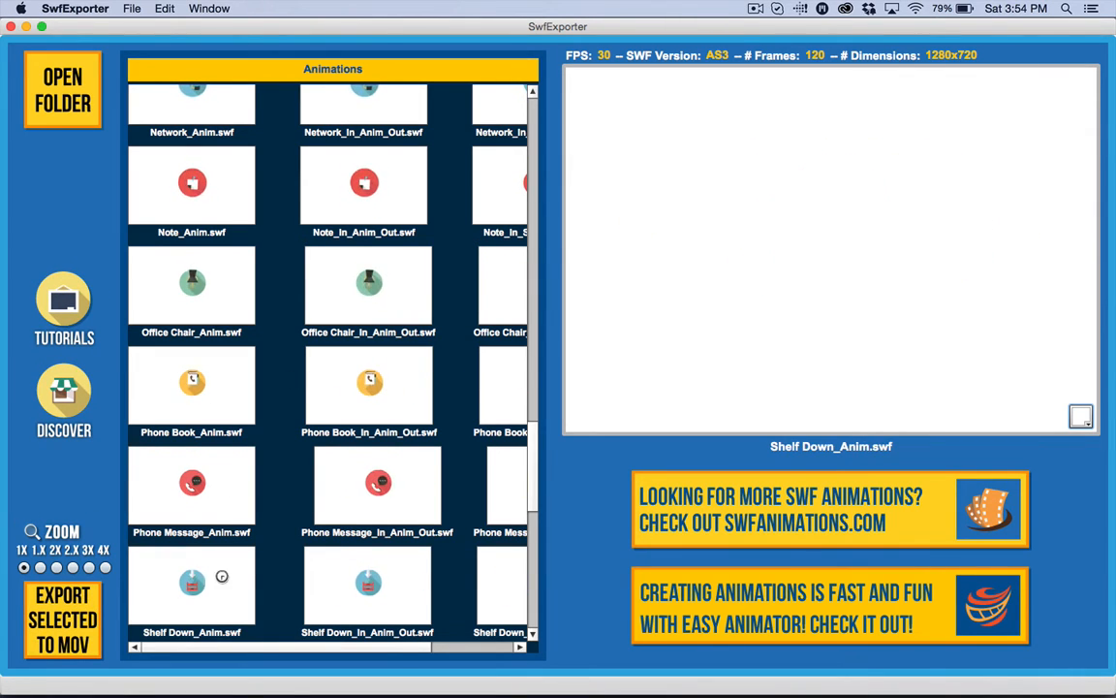
{"action": "left_click", "coordinate": [367, 610]}
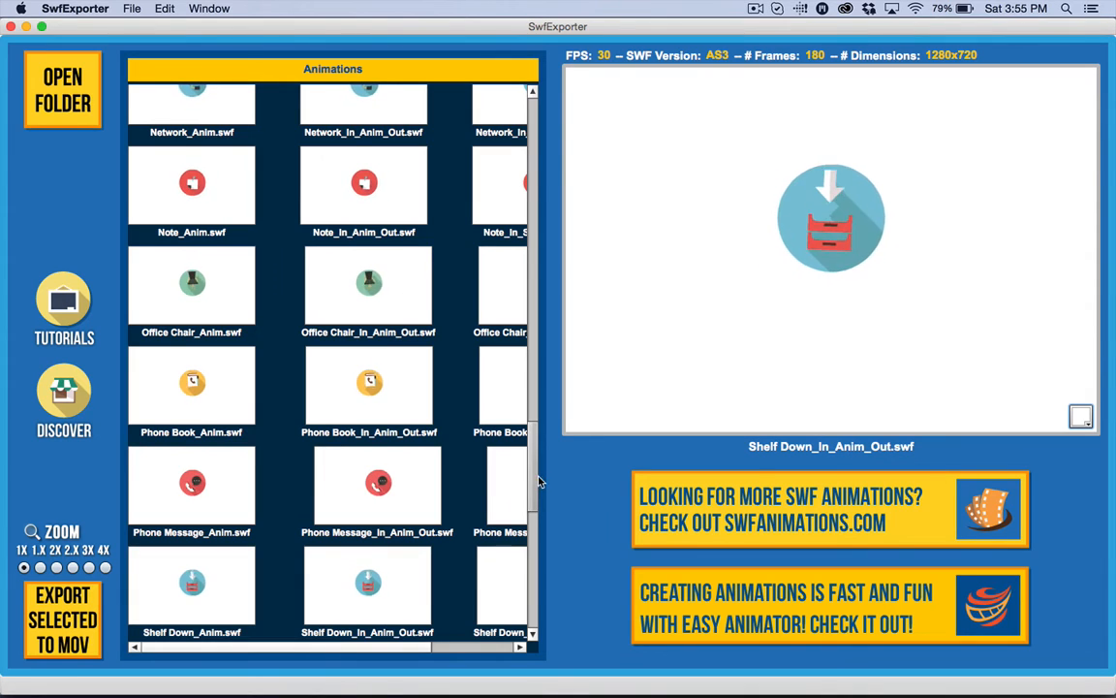
Preview Star_In_Anim_Out.swf, Speech Bubble_Anim.swf and World Grid_In_Anim_Out.swf further down the animation list.
{"action": "scroll", "coordinate": [387, 465], "scroll_direction": "down", "scroll_amount": 10}
{"action": "left_click", "coordinate": [363, 551]}
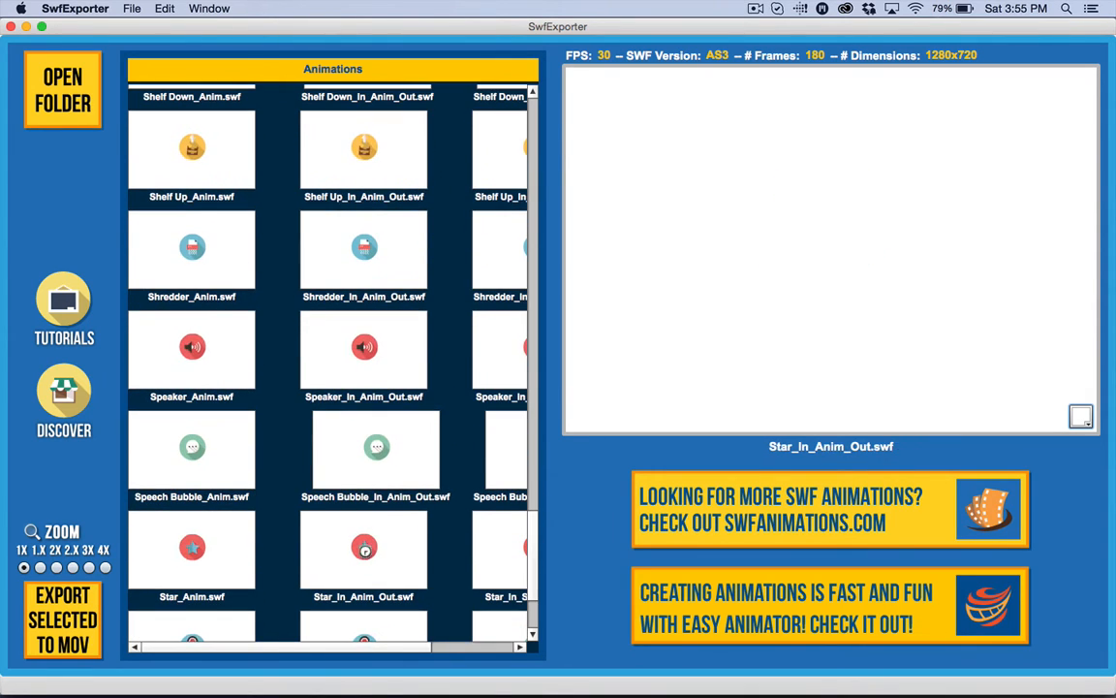
{"action": "left_click", "coordinate": [242, 466]}
{"action": "scroll", "coordinate": [532, 620], "scroll_direction": "down", "scroll_amount": 3}
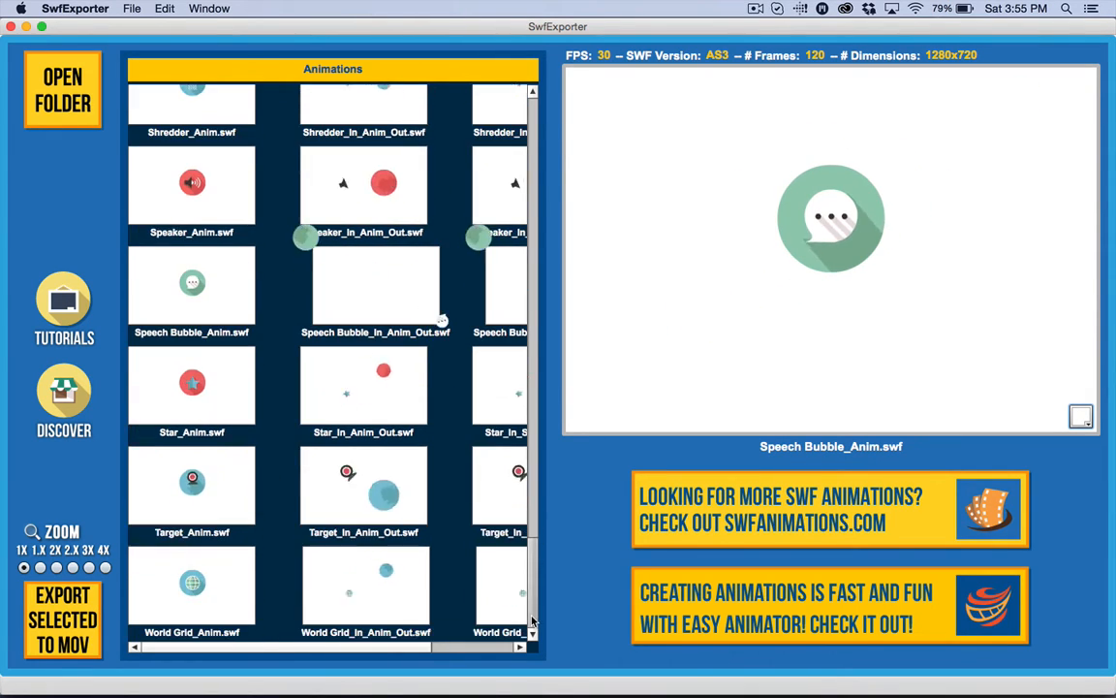
{"action": "left_click", "coordinate": [367, 589]}
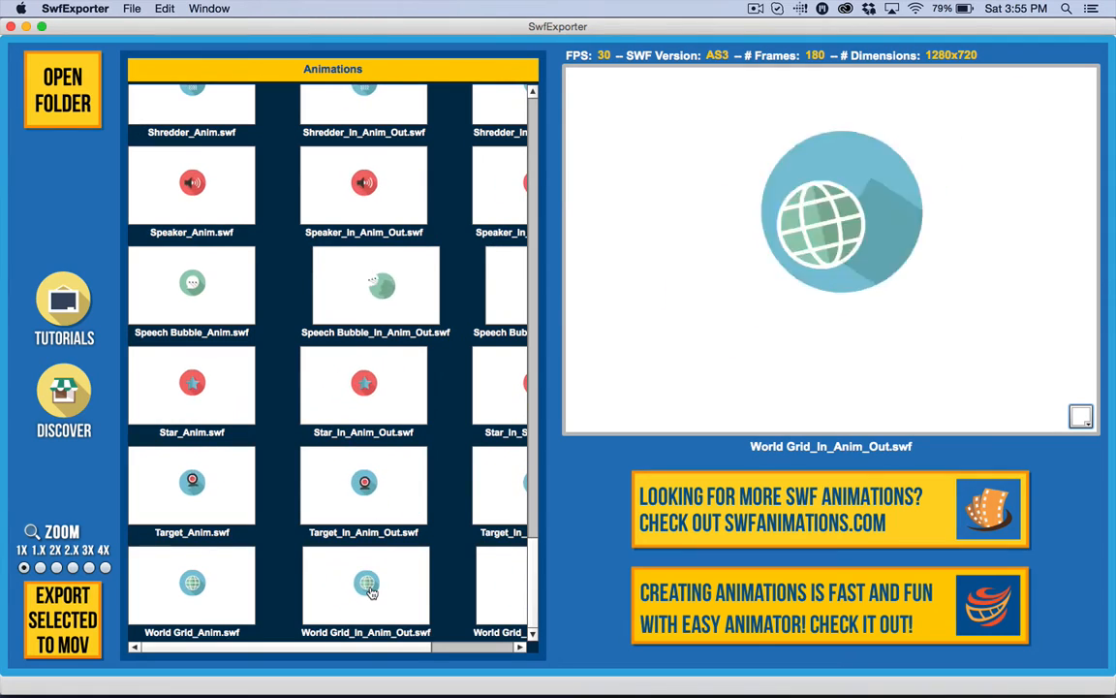
Return to EasyAnimator's import dialog, open AniBits and inspect the files inside the Bar Graph, Bill Stack and Check Book folders.
{"action": "left_click", "coordinate": [89, 62]}
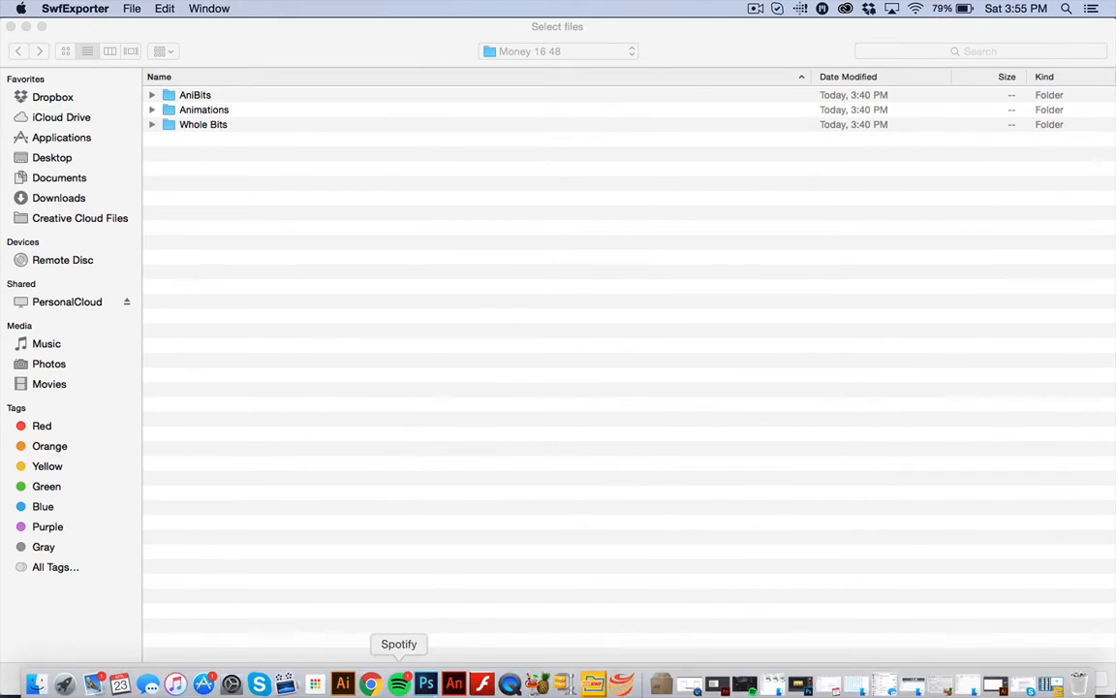
{"action": "double_click", "coordinate": [173, 95]}
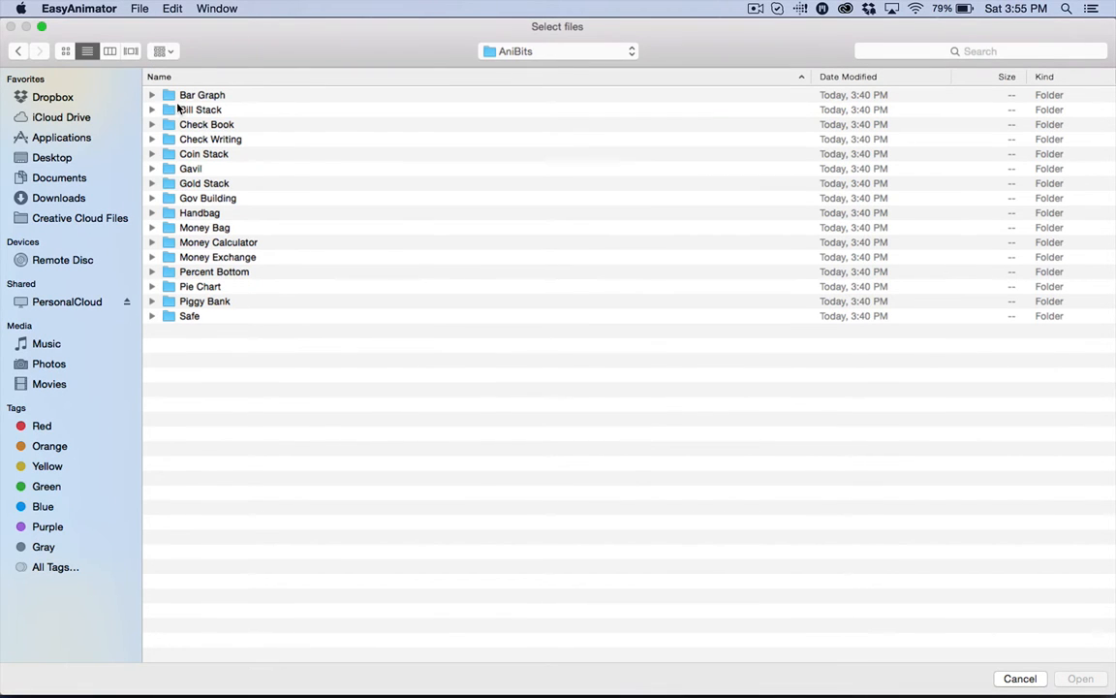
{"action": "left_click", "coordinate": [153, 95]}
{"action": "left_click", "coordinate": [152, 139]}
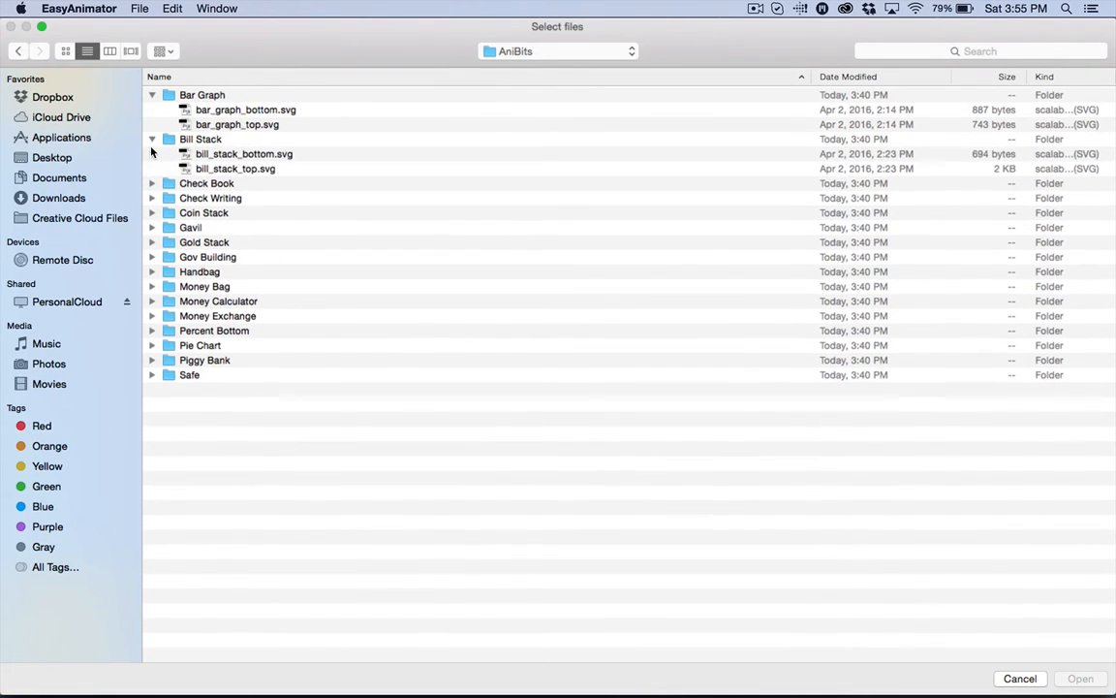
{"action": "left_click", "coordinate": [152, 183]}
{"action": "left_click", "coordinate": [146, 213]}
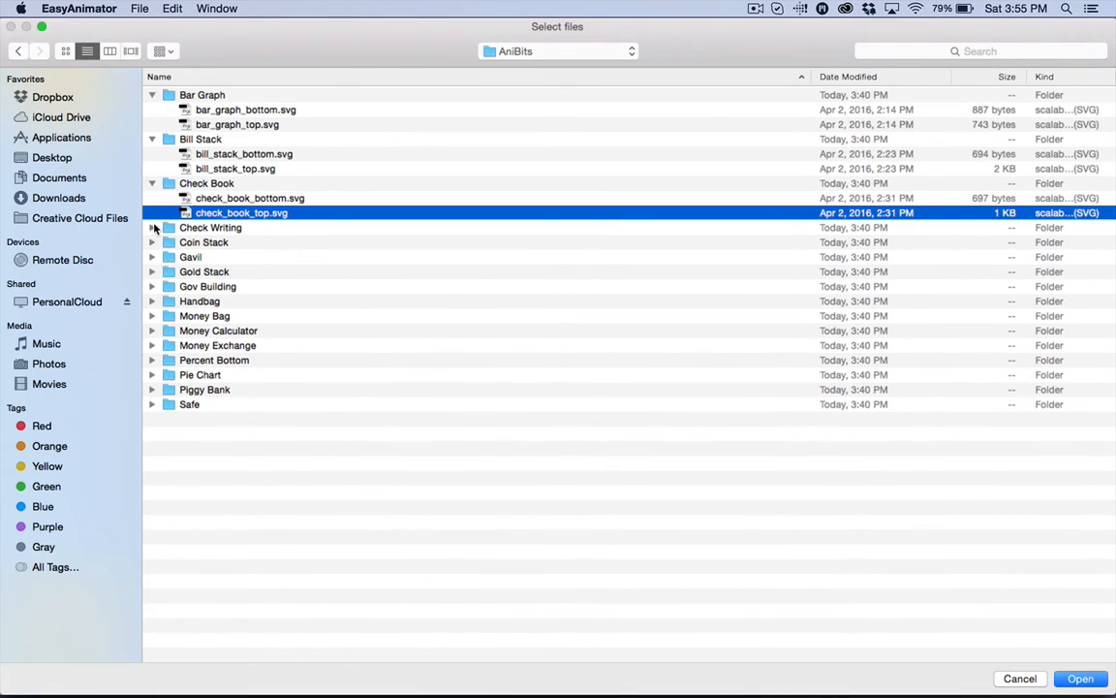
Open the Check Writing folder and import check_writing_bottom.svg, check_writing_middle.svg and check_writing_top.svg together.
{"action": "left_click", "coordinate": [152, 228]}
{"action": "double_click", "coordinate": [172, 229]}
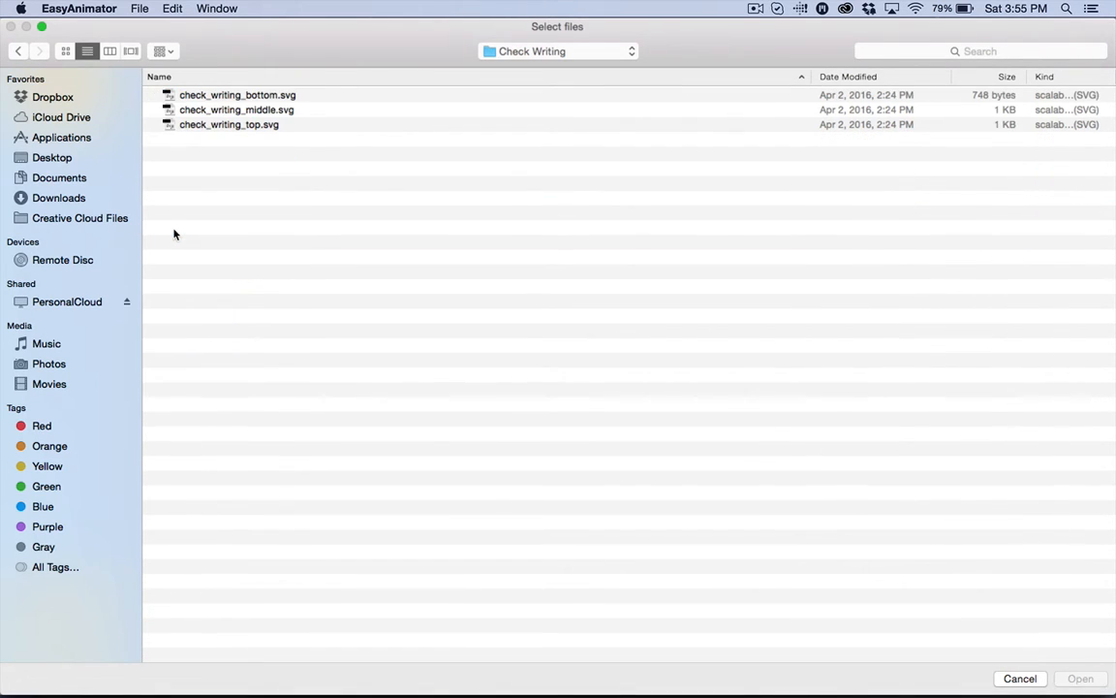
{"action": "left_click_drag", "start_coordinate": [325, 137], "coordinate": [198, 66]}
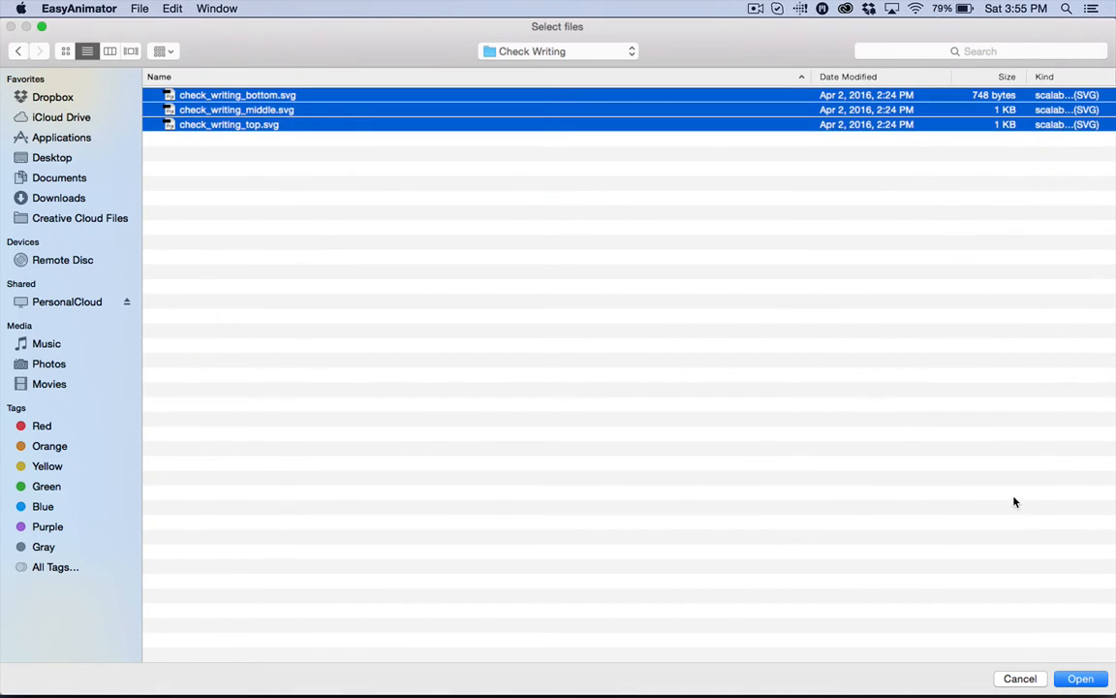
{"action": "left_click", "coordinate": [1082, 680]}
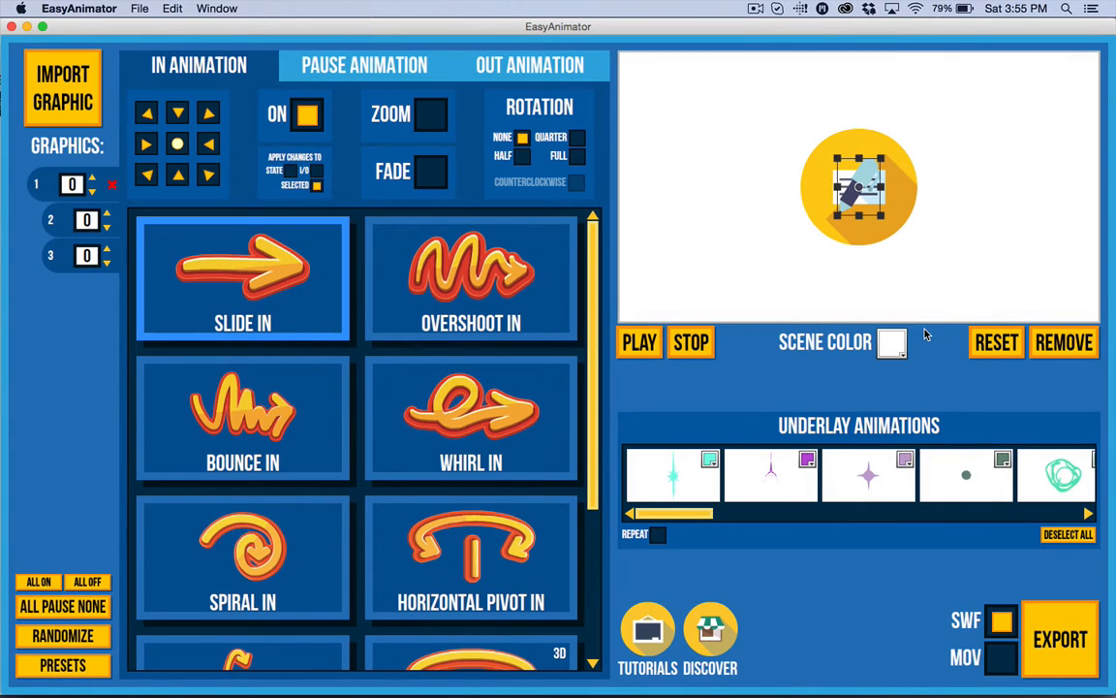
Reposition the check lower and the pen higher on the yellow circle so the pen tip rests on the check.
{"action": "left_click", "coordinate": [961, 258]}
{"action": "left_click", "coordinate": [868, 205]}
{"action": "left_click", "coordinate": [834, 187]}
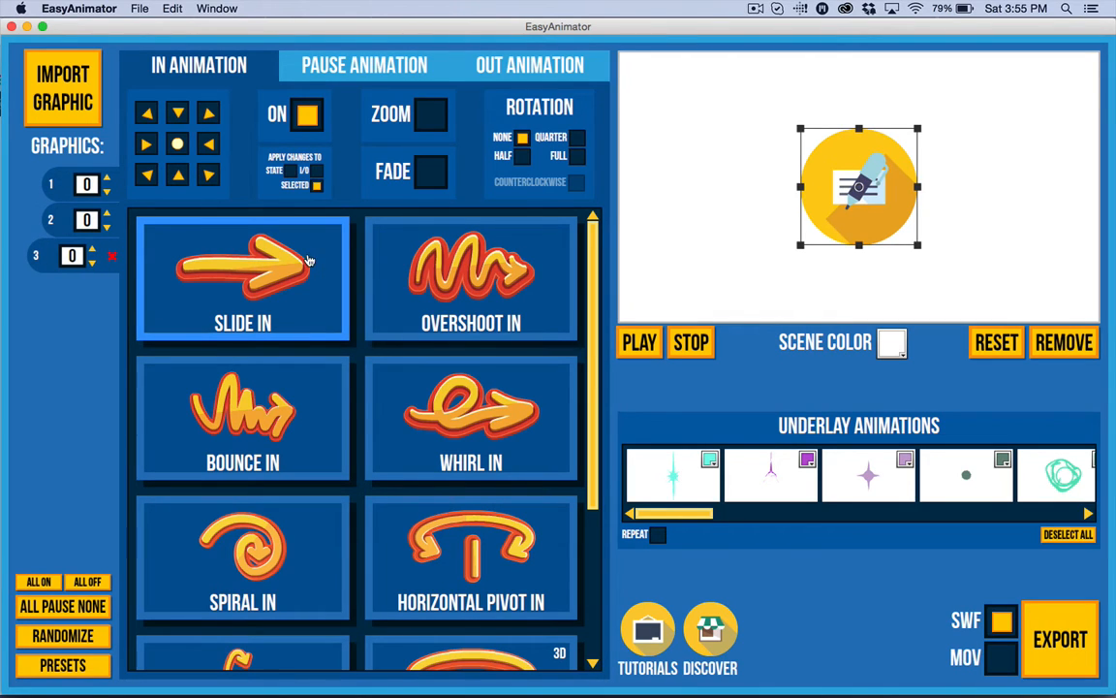
{"action": "left_click", "coordinate": [45, 219]}
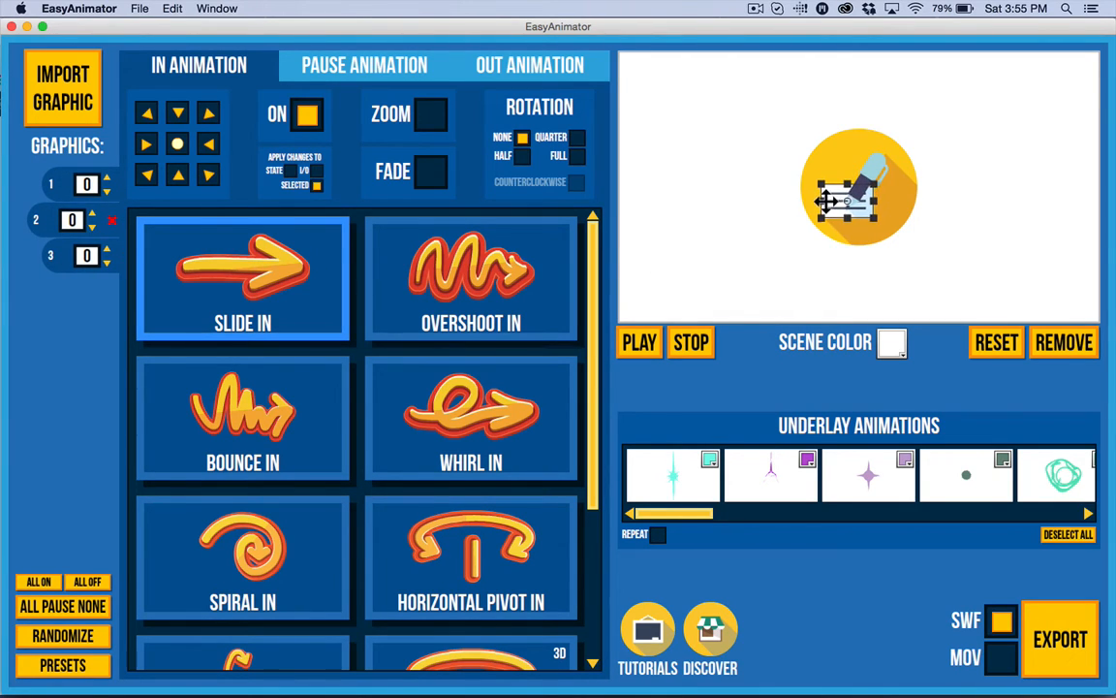
{"action": "left_click", "coordinate": [938, 243]}
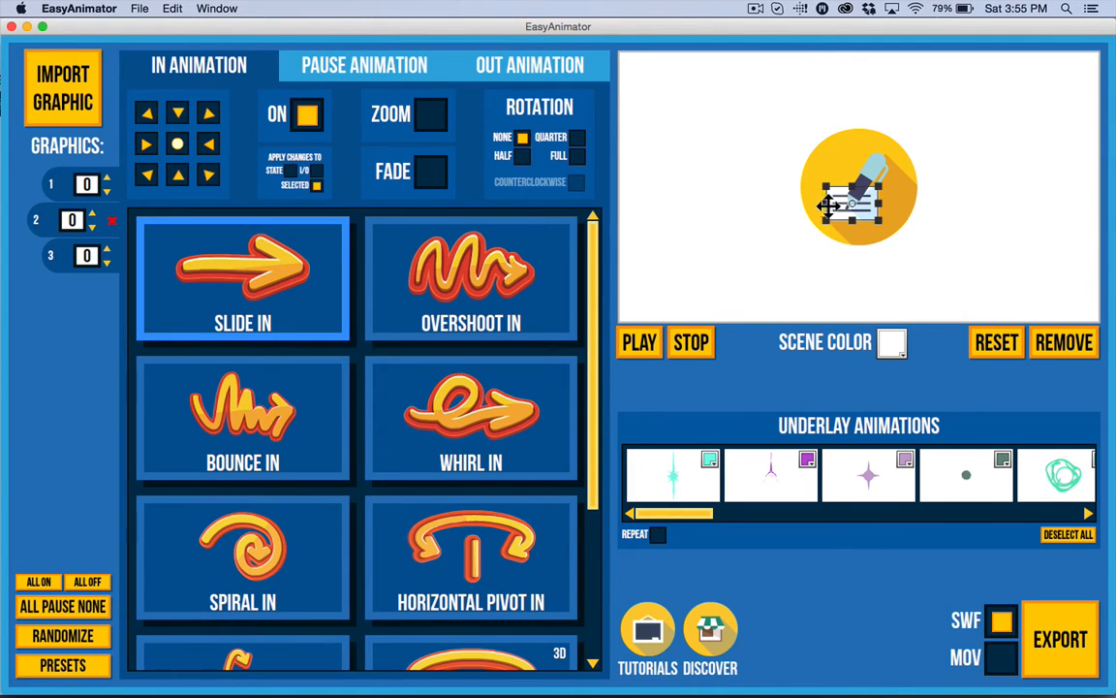
{"action": "left_click", "coordinate": [935, 224]}
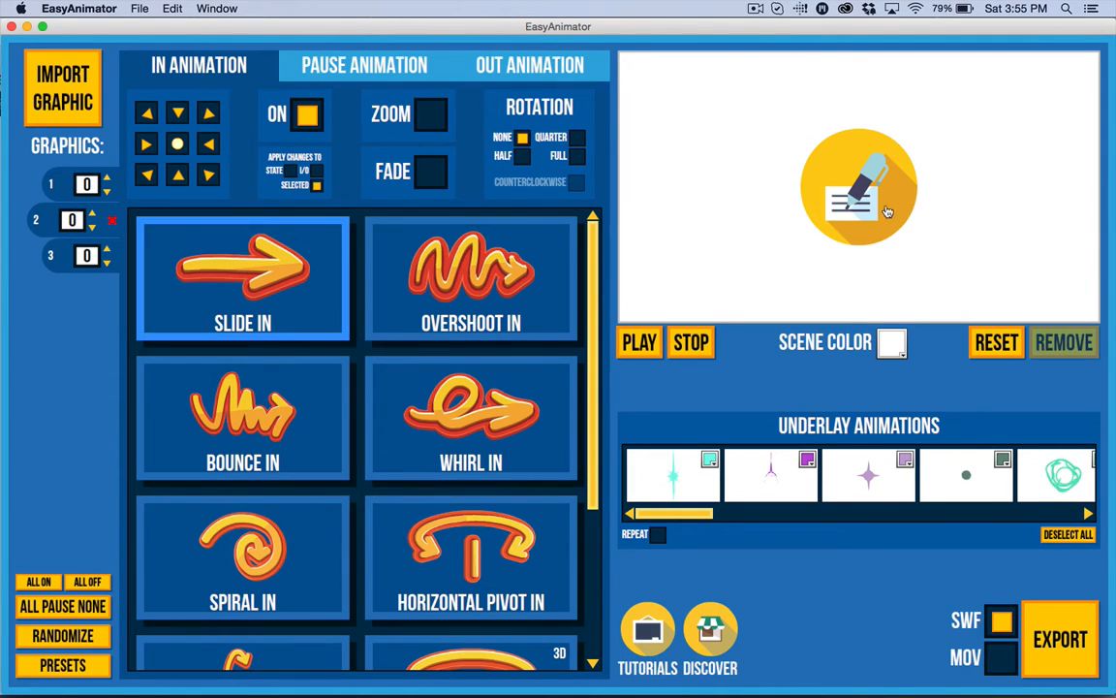
{"action": "left_click", "coordinate": [871, 171]}
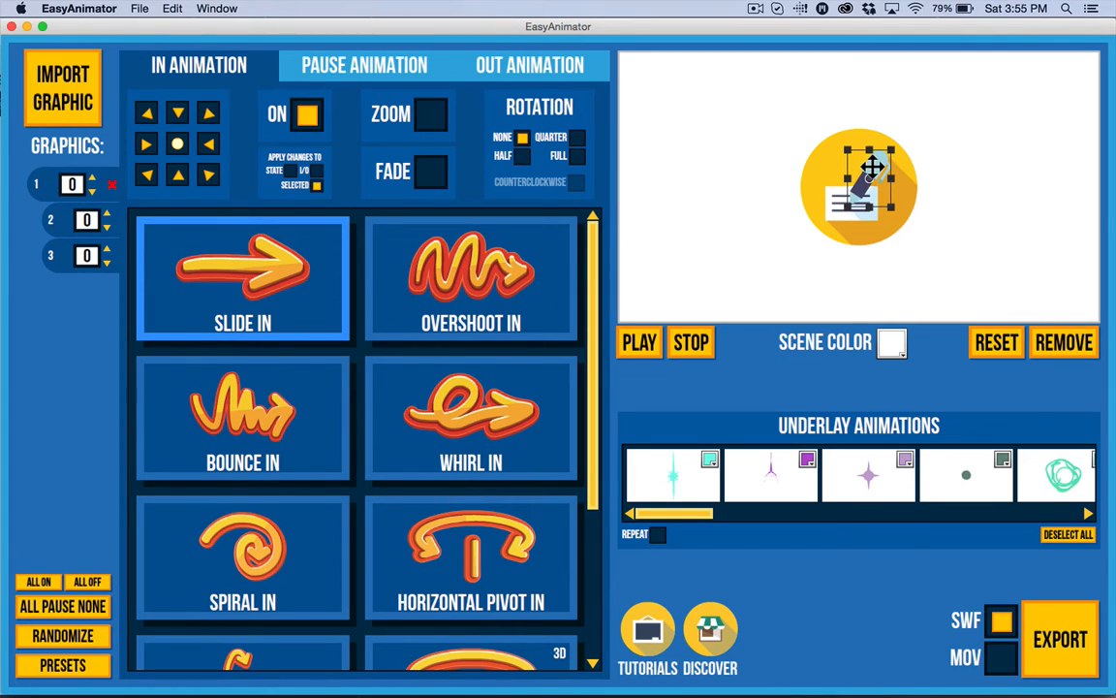
{"action": "left_click", "coordinate": [976, 187]}
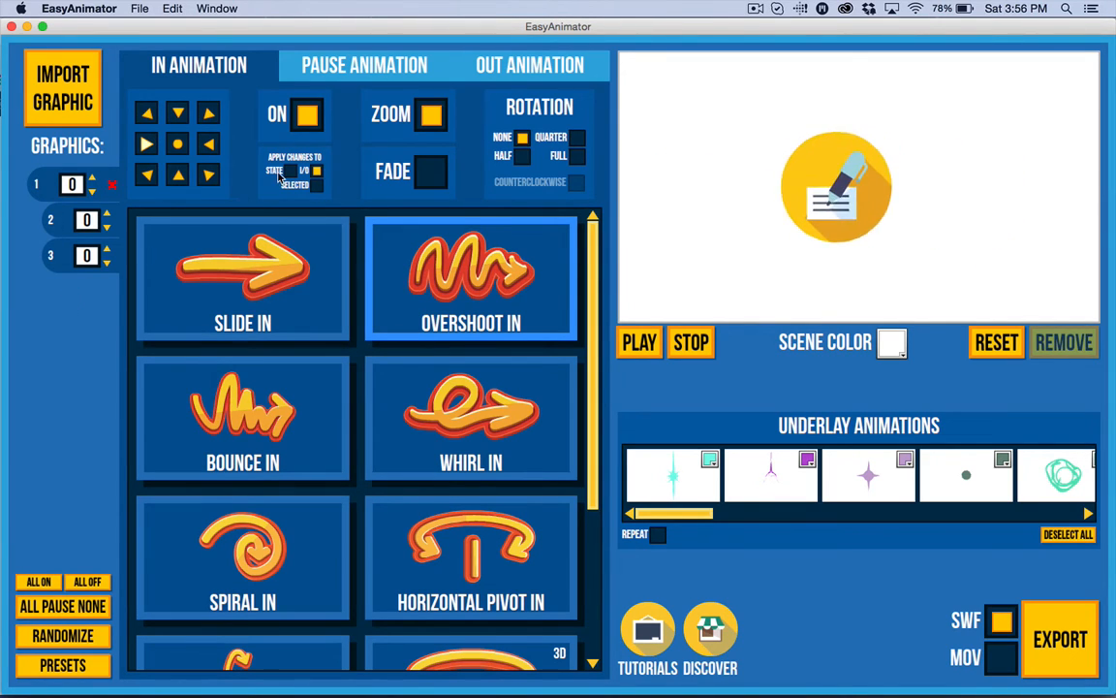
Set the pause animation to Ring for every graphic's pause state, and return to the In Animation settings.
{"action": "left_click", "coordinate": [366, 77]}
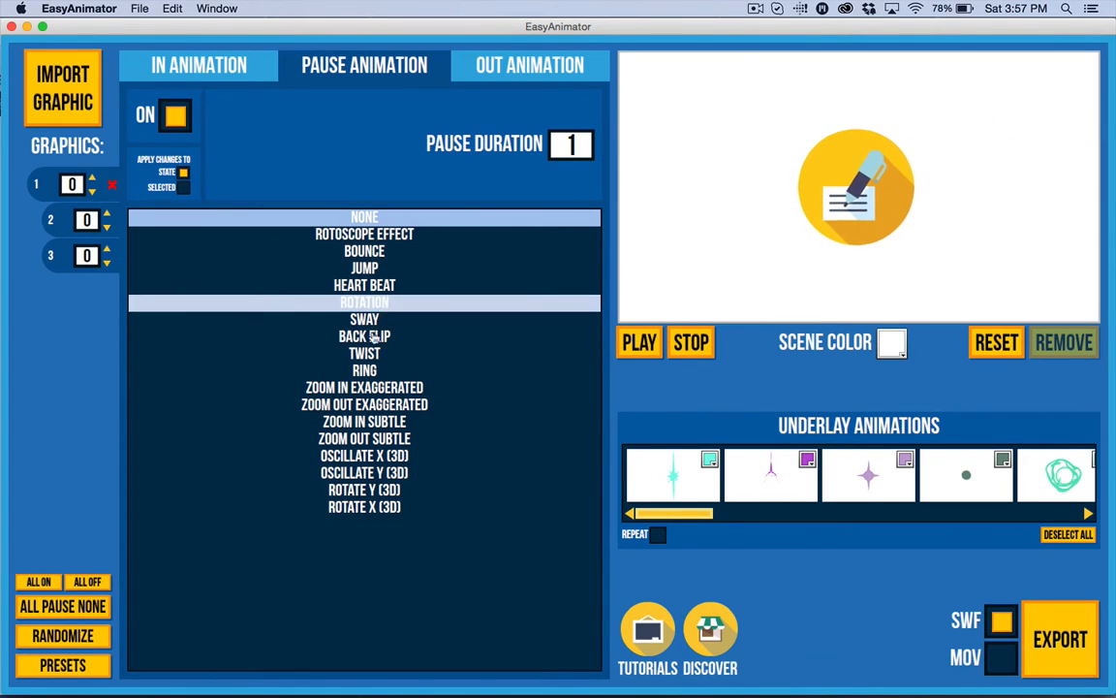
{"action": "left_click", "coordinate": [361, 371]}
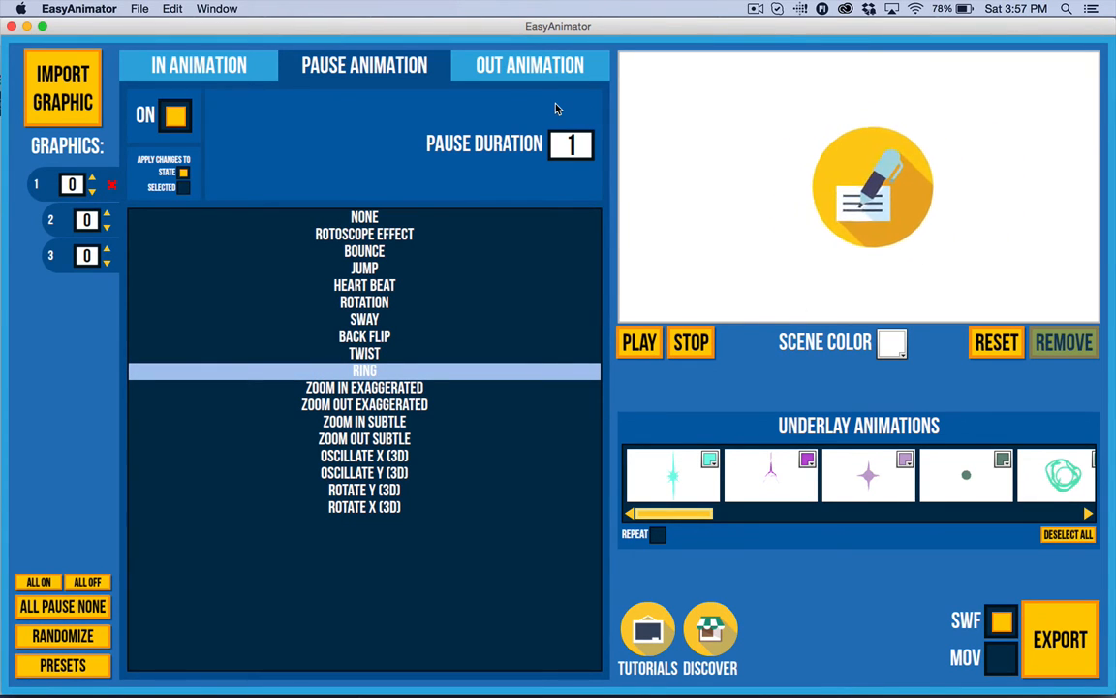
{"action": "left_click", "coordinate": [199, 64]}
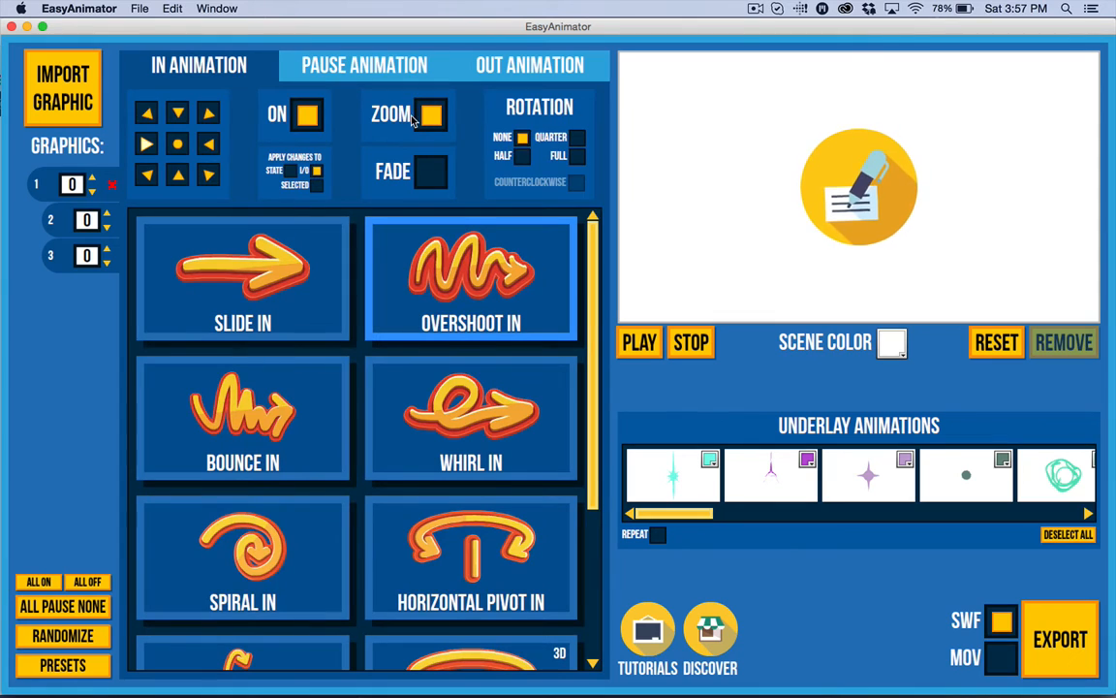
Apply the Elastic Ringer Corners preset to all images and all animation states.
{"action": "left_click", "coordinate": [79, 665]}
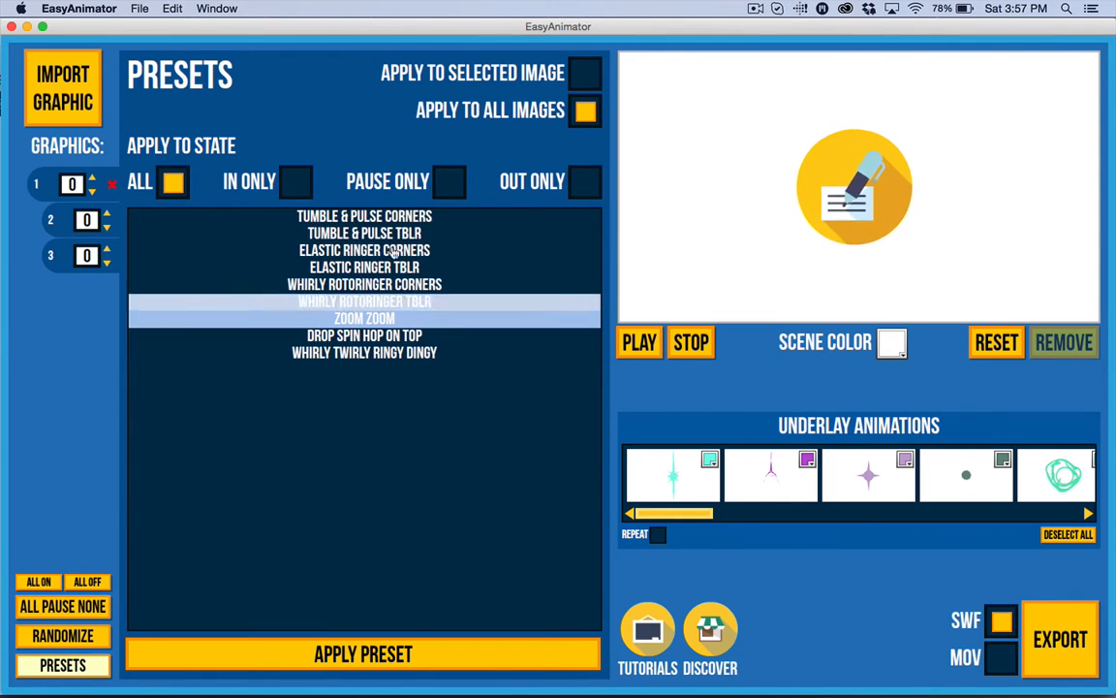
{"action": "left_click", "coordinate": [381, 356]}
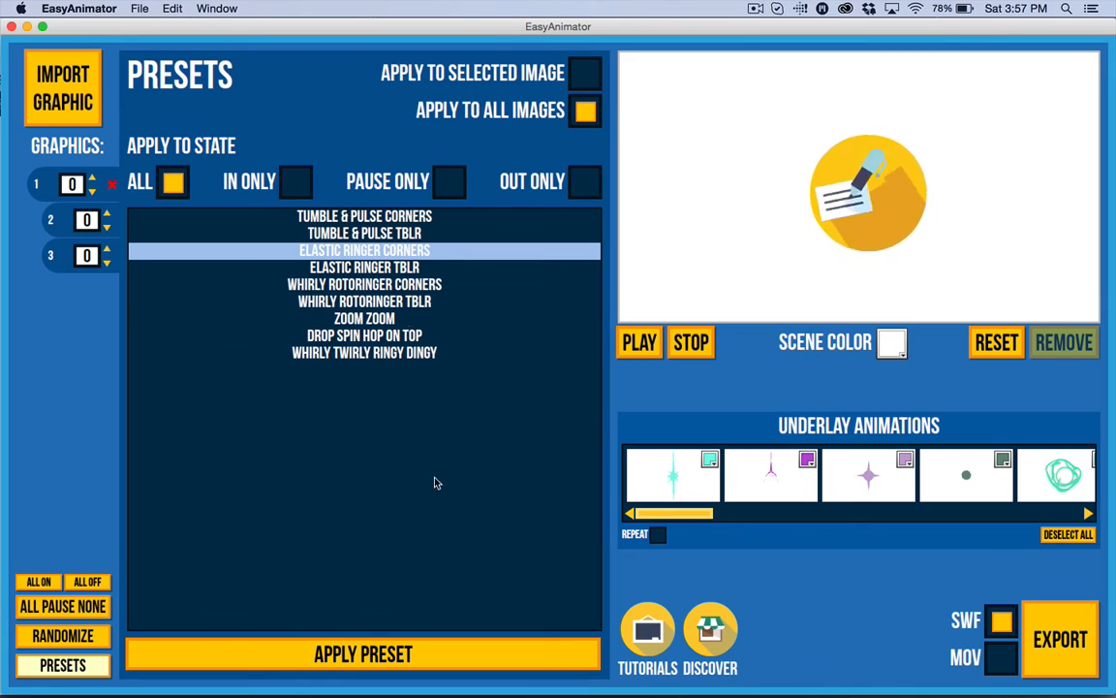
{"action": "left_click", "coordinate": [423, 648]}
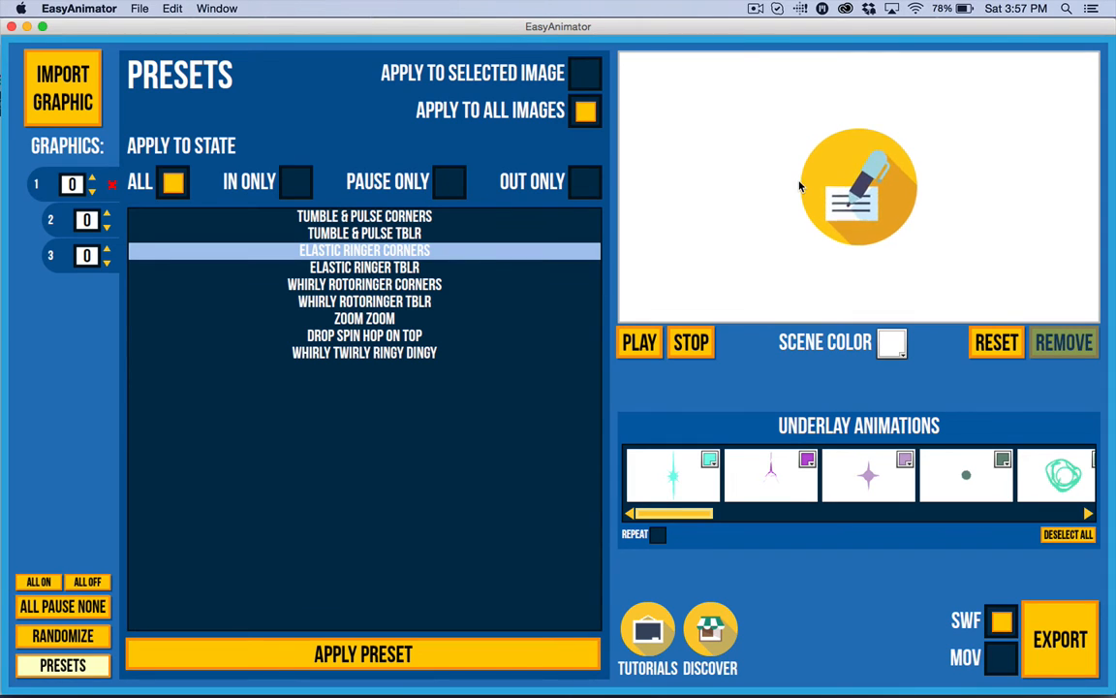
Leave the presets and set the pause animation to Jump for the pen graphic only.
{"action": "left_click", "coordinate": [59, 670]}
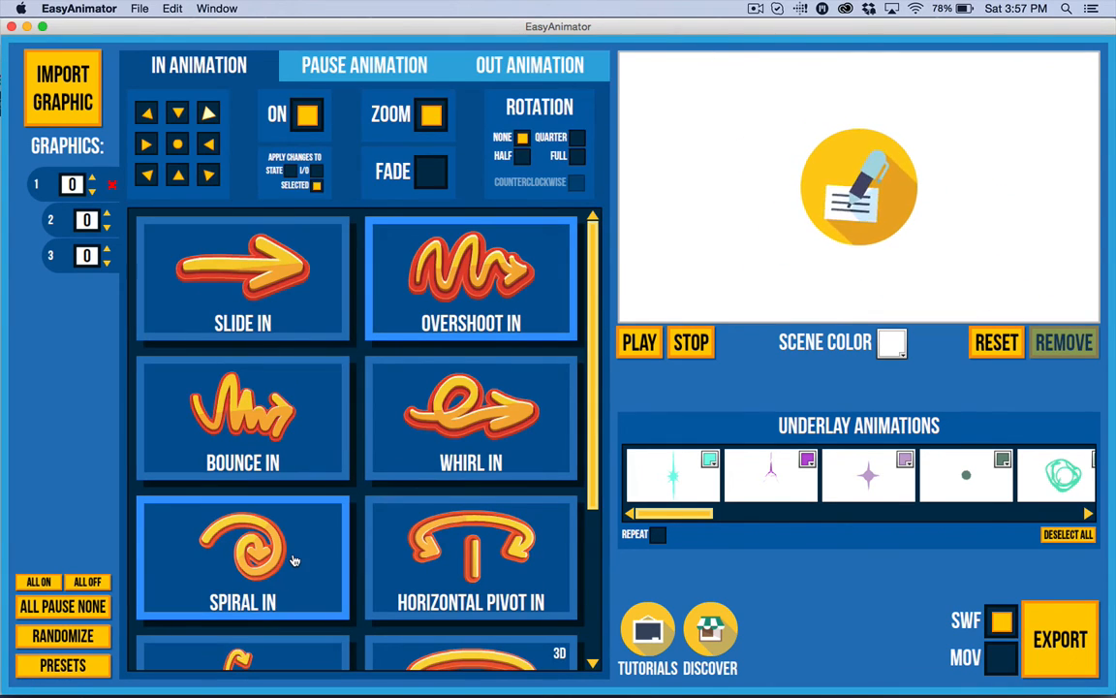
{"action": "left_click", "coordinate": [364, 65]}
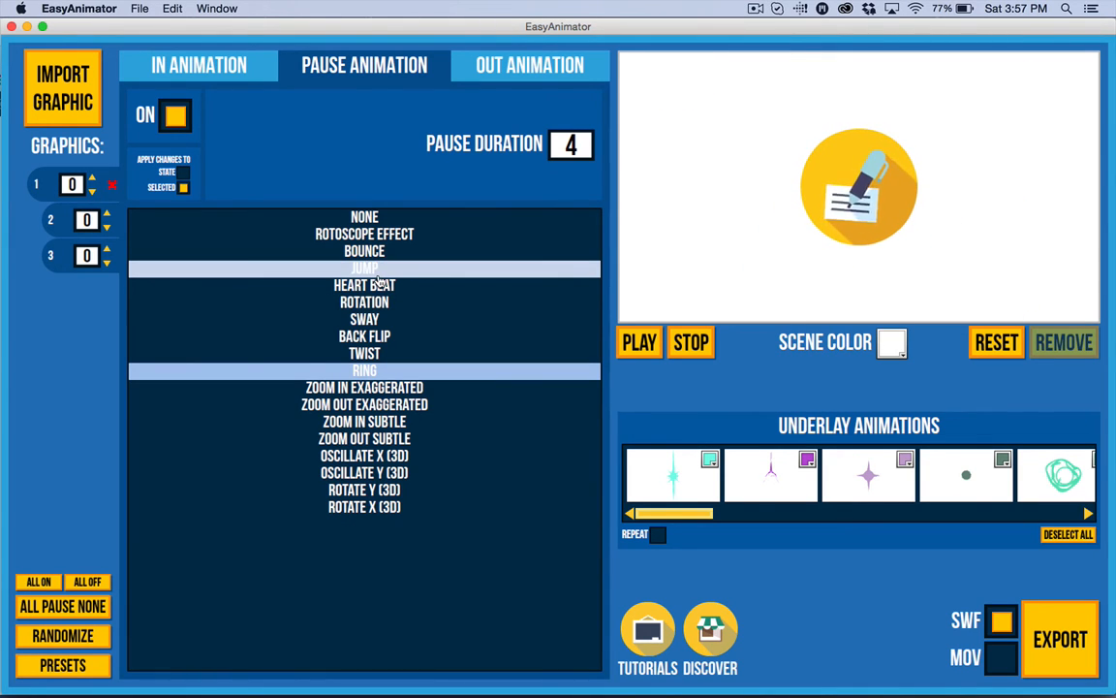
{"action": "left_click", "coordinate": [344, 267]}
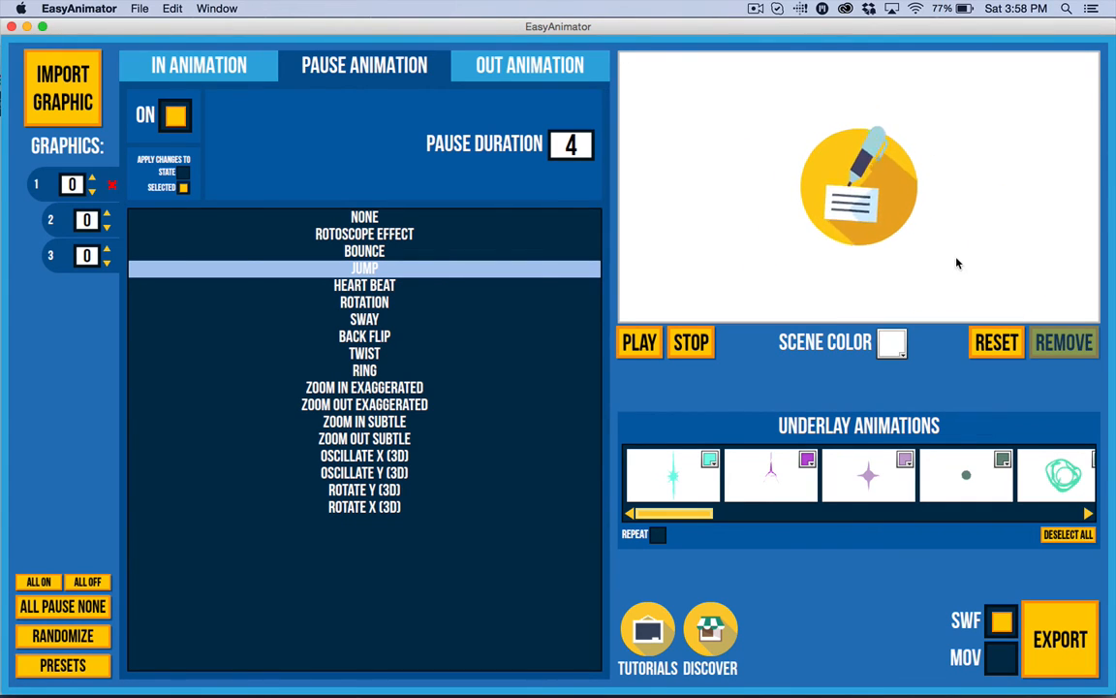
Rotate the pen, check and circle together on the stage, and play the animation.
{"action": "left_click", "coordinate": [872, 165]}
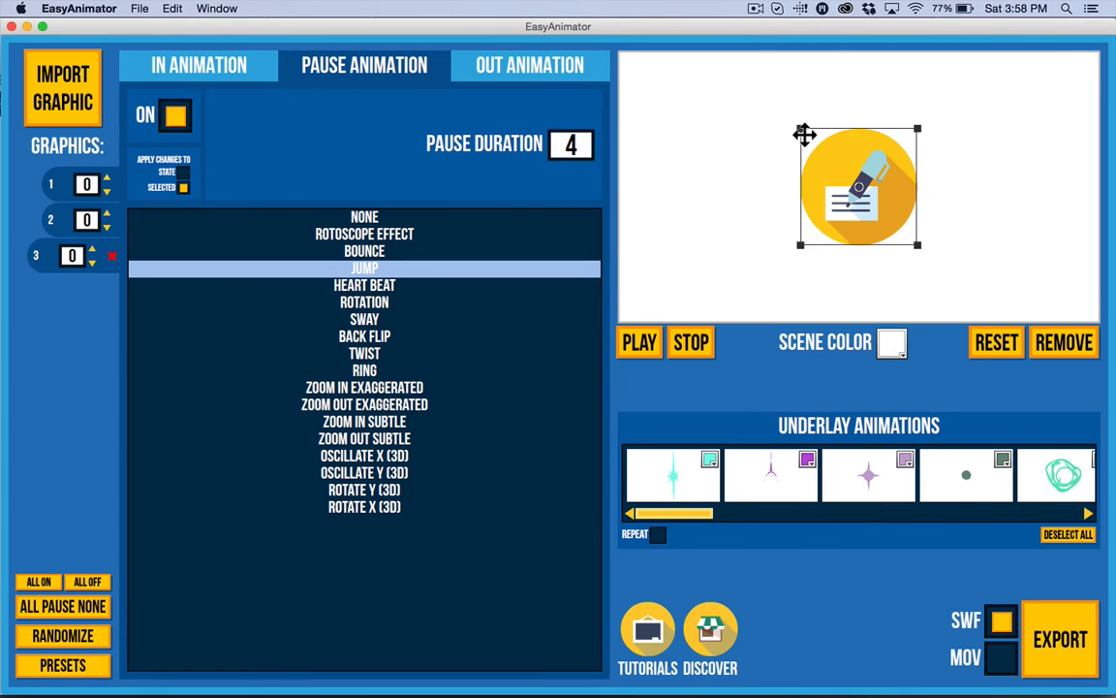
{"action": "left_click_drag", "start_coordinate": [793, 140], "coordinate": [806, 296]}
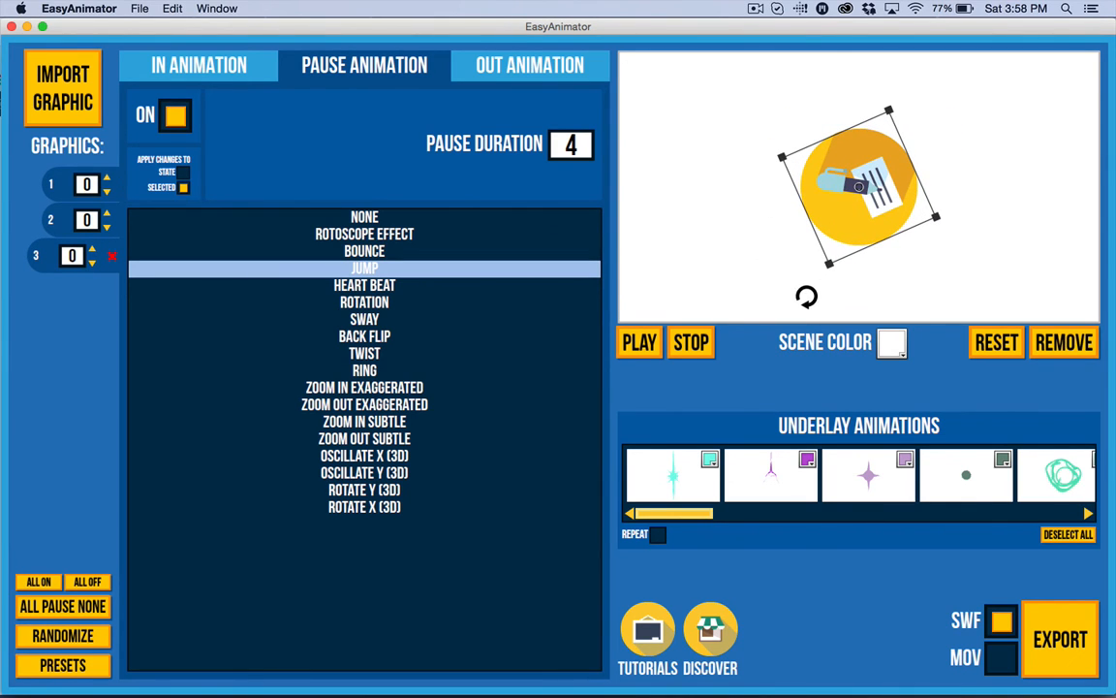
{"action": "left_click", "coordinate": [636, 349]}
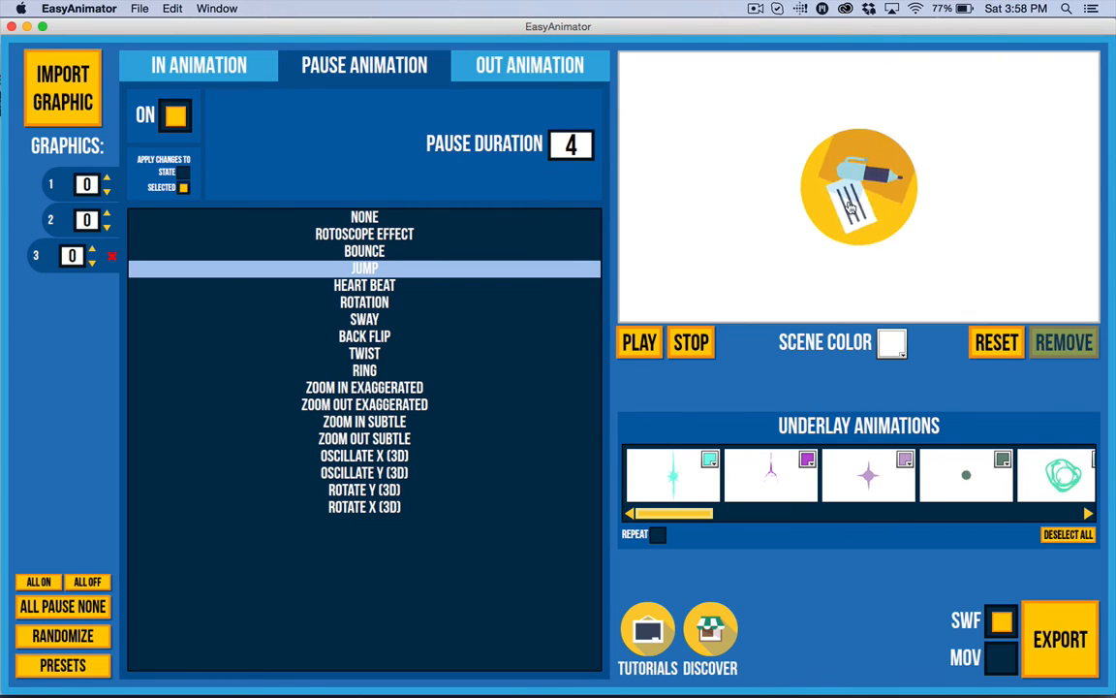
Select all three graphics on the stage and remove them from the scene.
{"action": "left_click_drag", "start_coordinate": [1013, 247], "coordinate": [765, 117]}
{"action": "left_click_drag", "start_coordinate": [946, 109], "coordinate": [902, 184]}
{"action": "left_click", "coordinate": [1070, 354]}
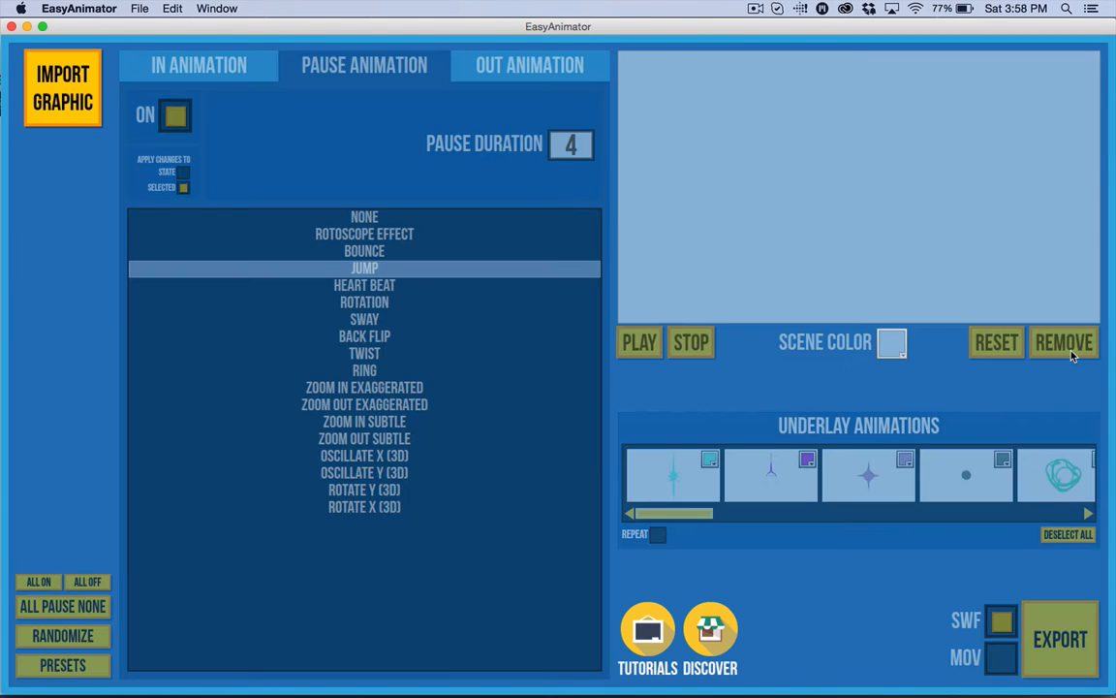
Import the three Check Writing SVGs again, and move the pen up and the check down on the circle.
{"action": "left_click", "coordinate": [73, 103]}
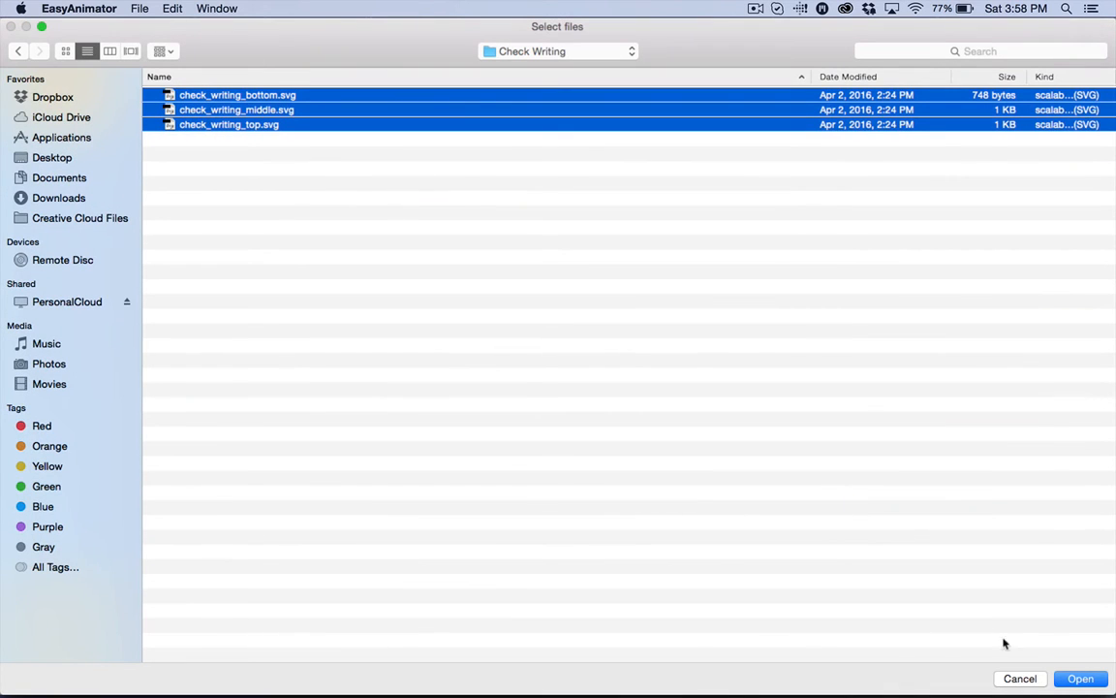
{"action": "left_click", "coordinate": [1081, 678]}
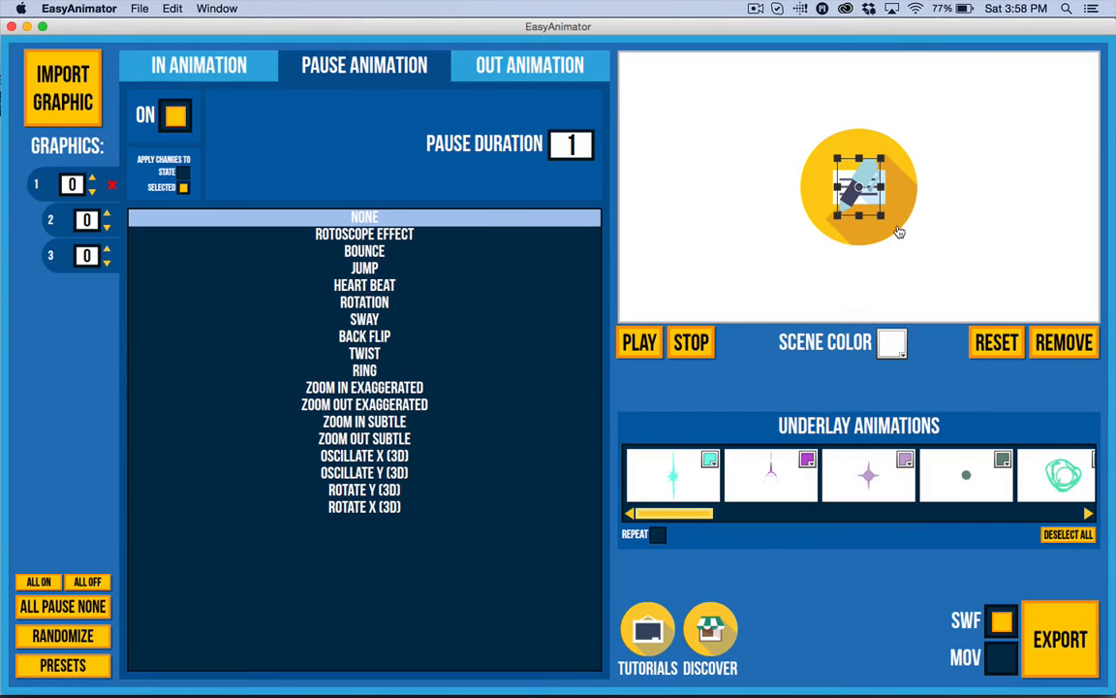
{"action": "left_click_drag", "start_coordinate": [857, 188], "coordinate": [864, 180]}
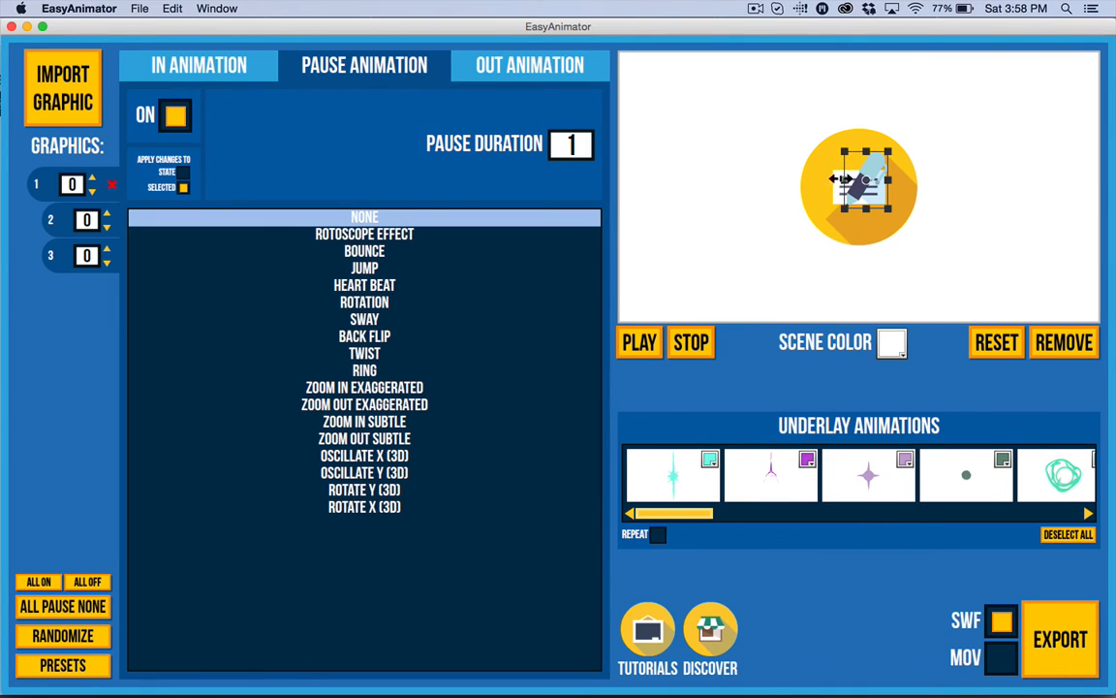
{"action": "left_click", "coordinate": [62, 222]}
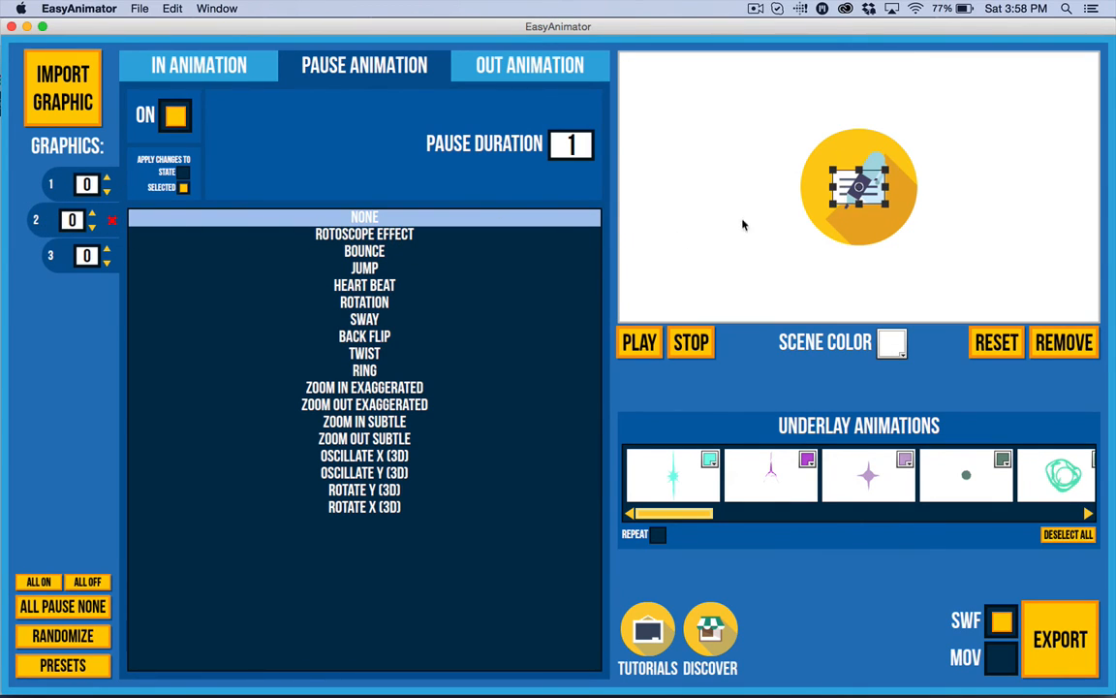
{"action": "left_click_drag", "start_coordinate": [840, 180], "coordinate": [830, 196]}
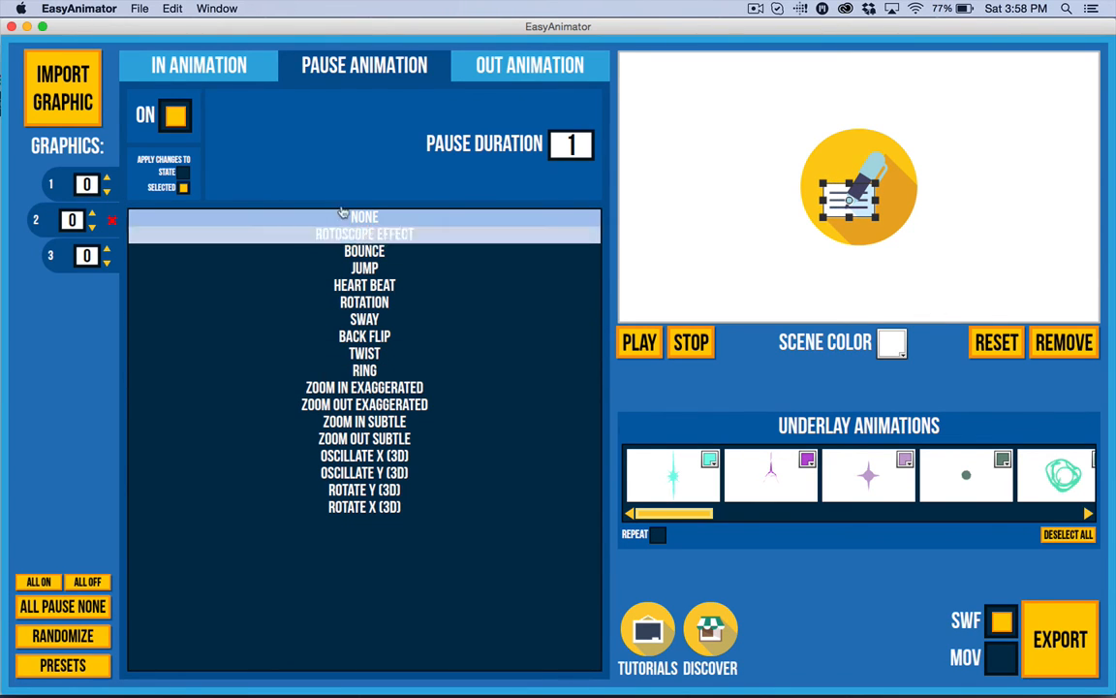
Apply the Elastic Ringer Corners preset to all states of the reimported graphics, and close the presets.
{"action": "left_click", "coordinate": [215, 75]}
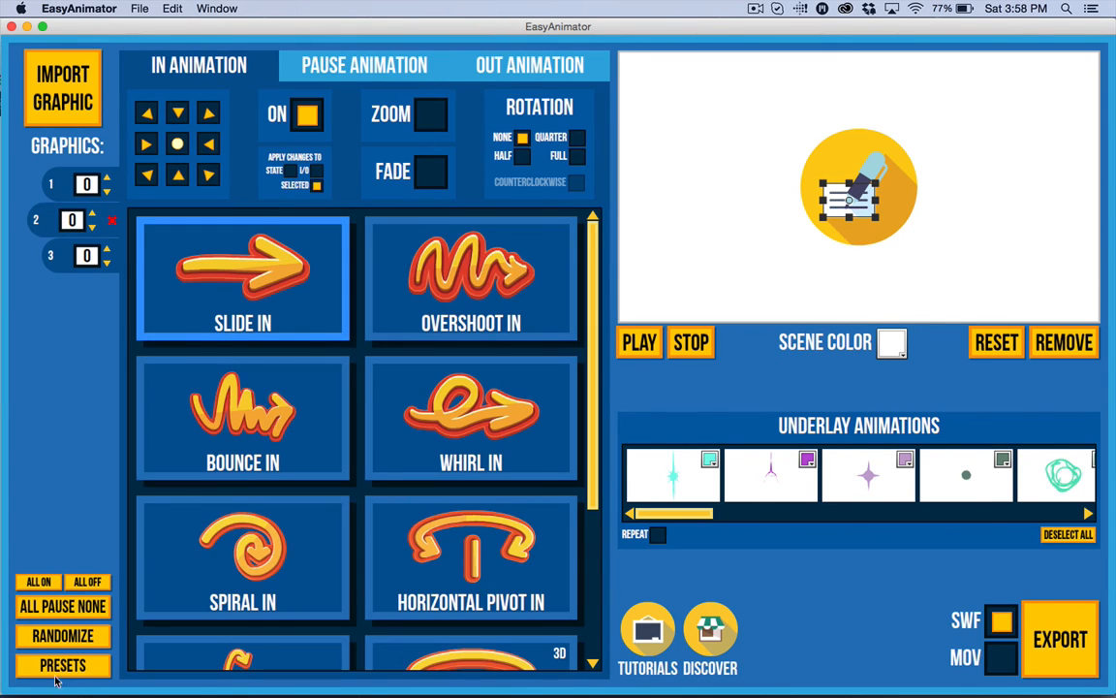
{"action": "left_click", "coordinate": [62, 665]}
{"action": "left_click", "coordinate": [324, 653]}
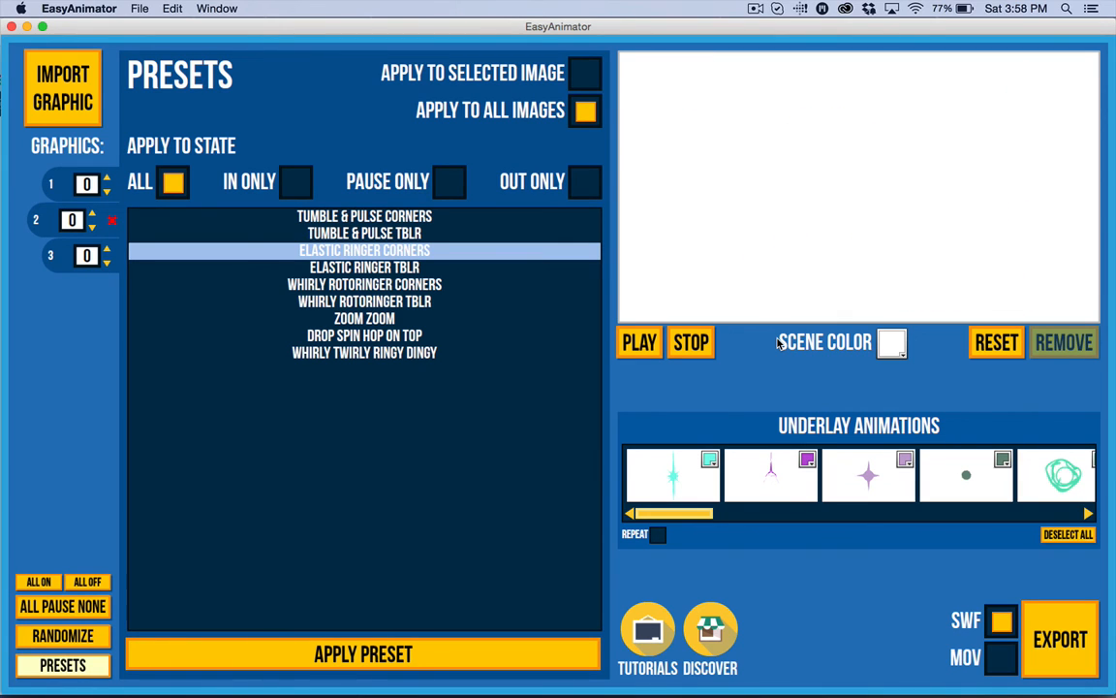
{"action": "left_click", "coordinate": [62, 665]}
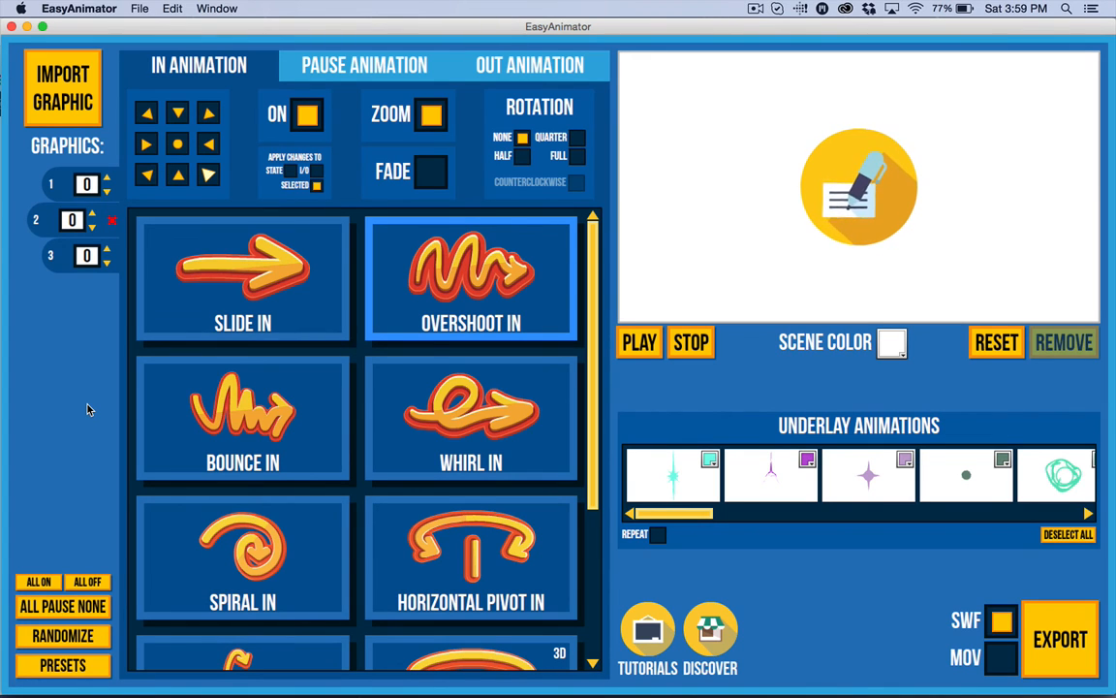
Browse the Money 16 48 pack's AniBits folder in the import dialog, collapsing Bar Graph and Bill Stack.
{"action": "left_click", "coordinate": [57, 74]}
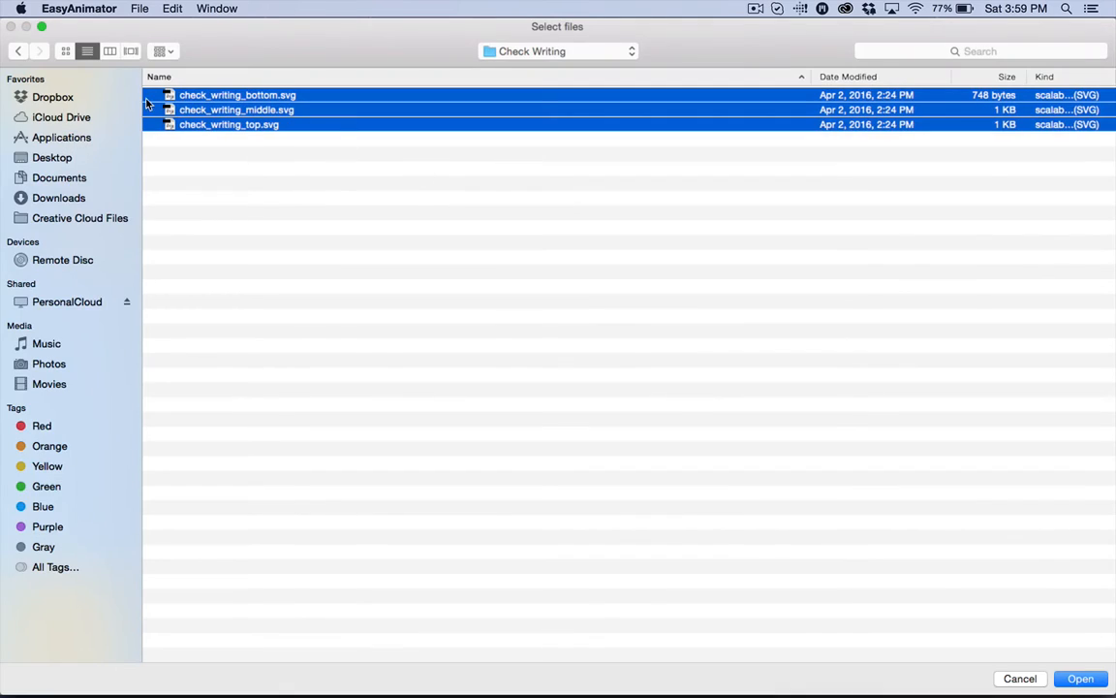
{"action": "left_click", "coordinate": [17, 52]}
{"action": "left_click", "coordinate": [16, 53]}
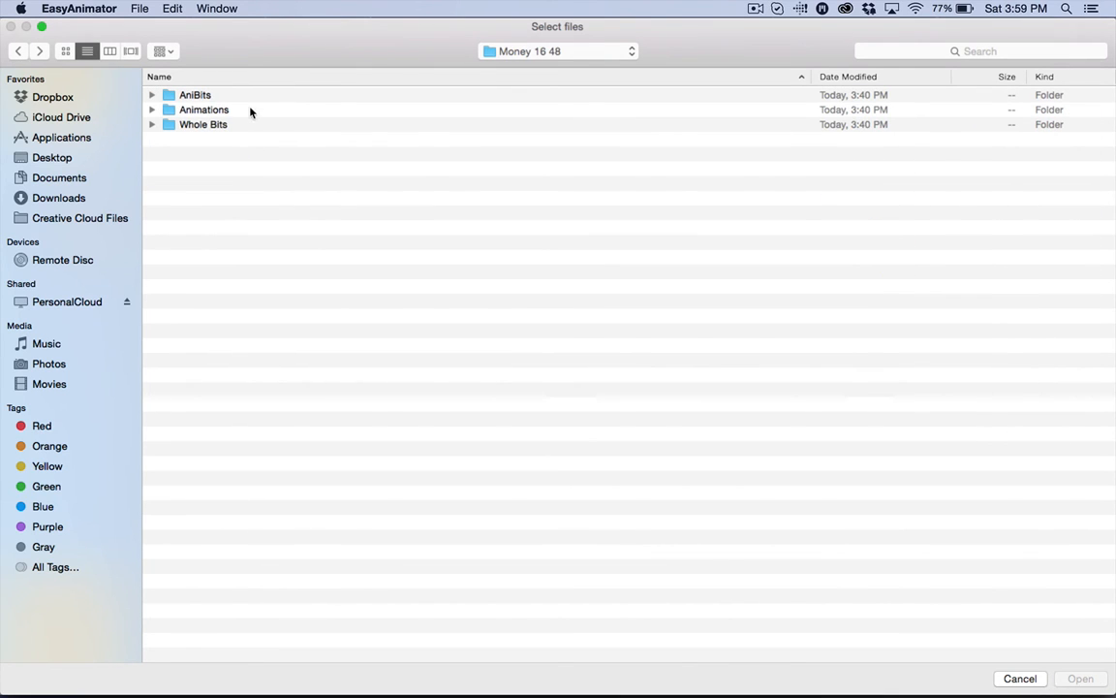
{"action": "double_click", "coordinate": [181, 97]}
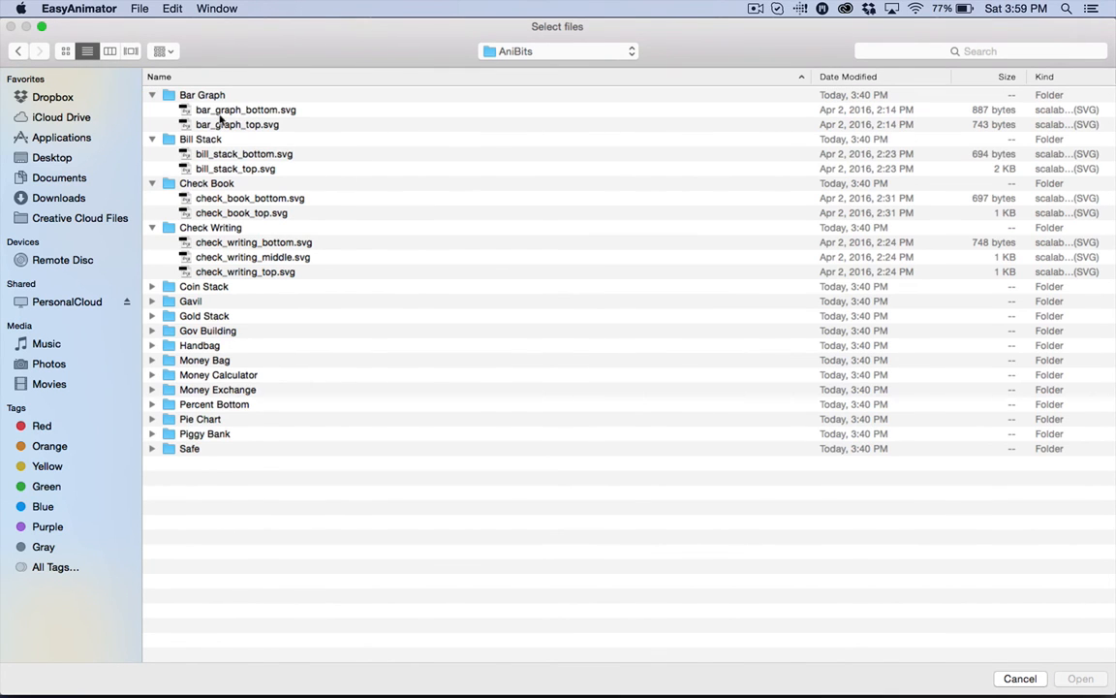
{"action": "left_click", "coordinate": [152, 95]}
{"action": "left_click", "coordinate": [152, 110]}
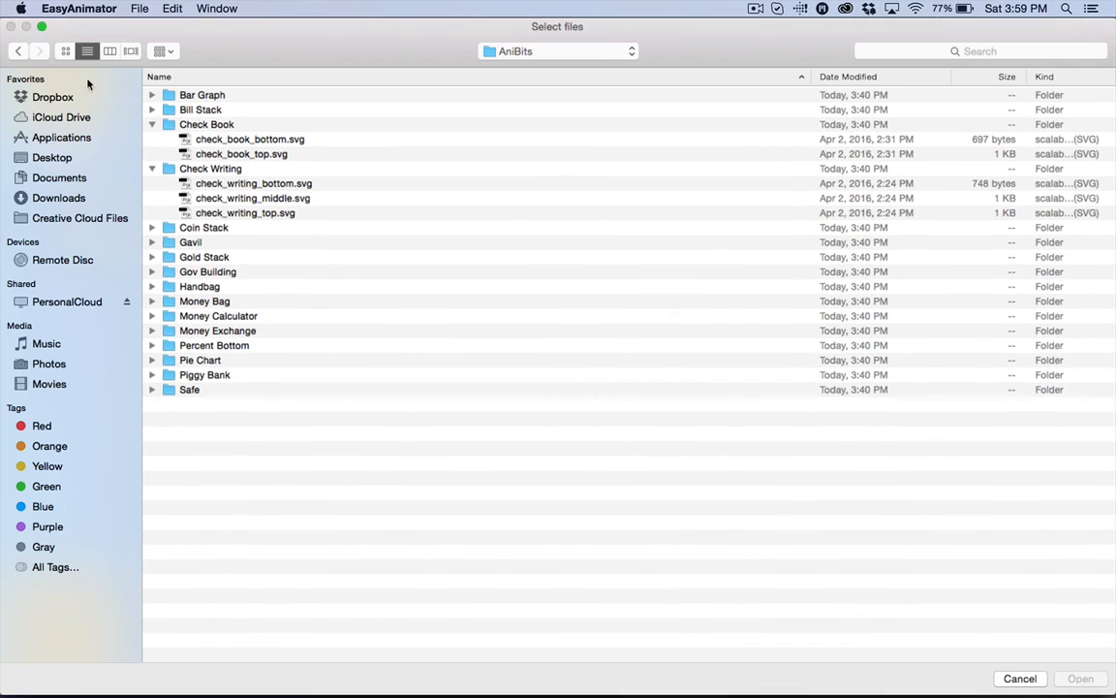
Go up to AniBit_Flat_Icon_Pack, inspect the subfolders of Computer Flat Icons 32 96, and dismiss the import dialog.
{"action": "left_click", "coordinate": [19, 52]}
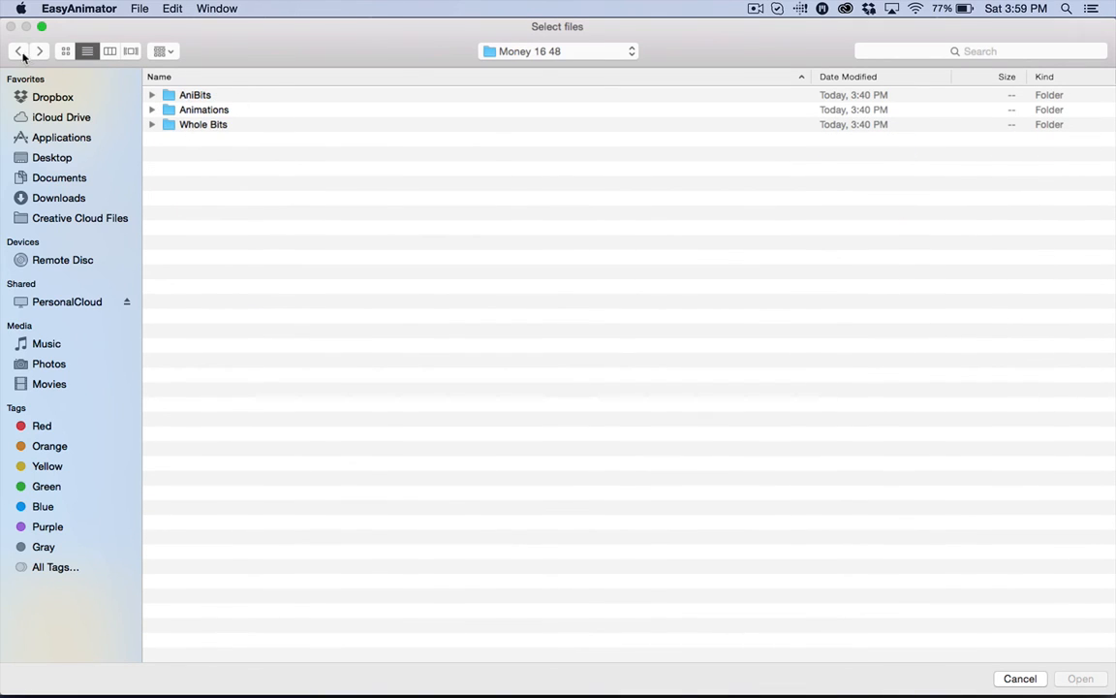
{"action": "left_click", "coordinate": [19, 53]}
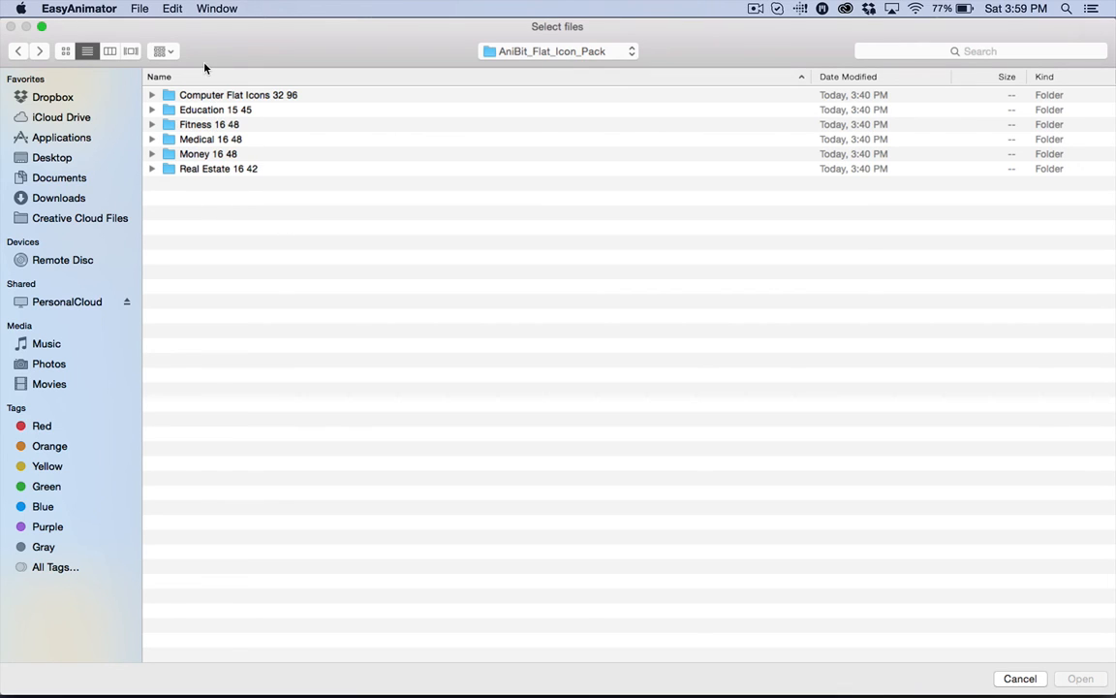
{"action": "left_click", "coordinate": [152, 95]}
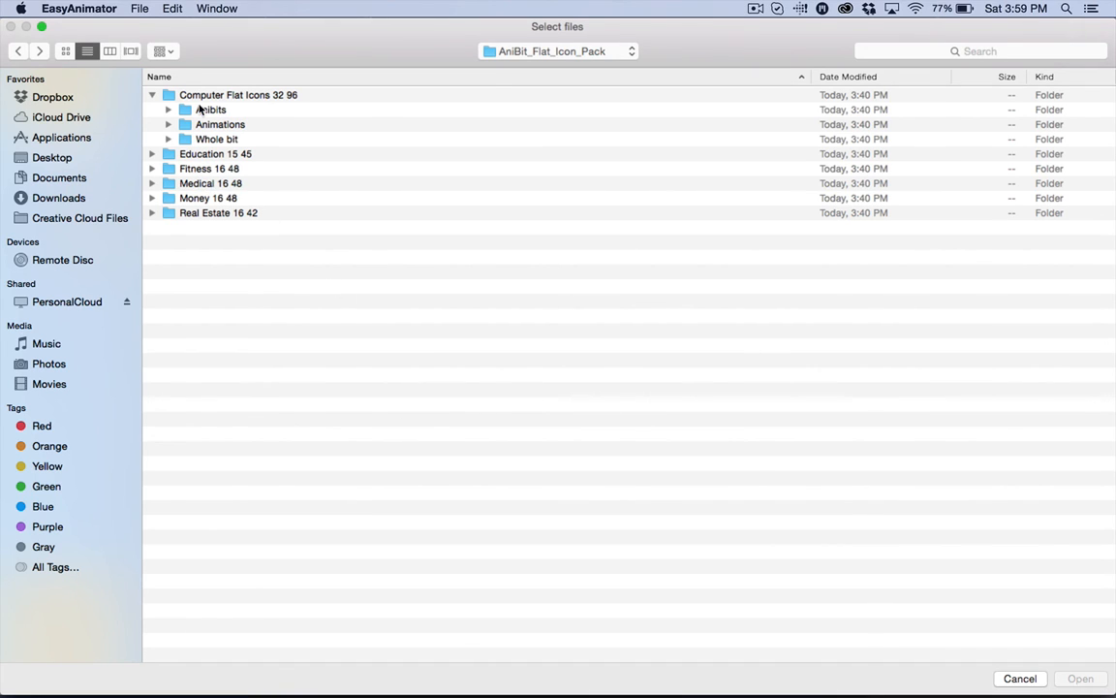
{"action": "left_click", "coordinate": [154, 96]}
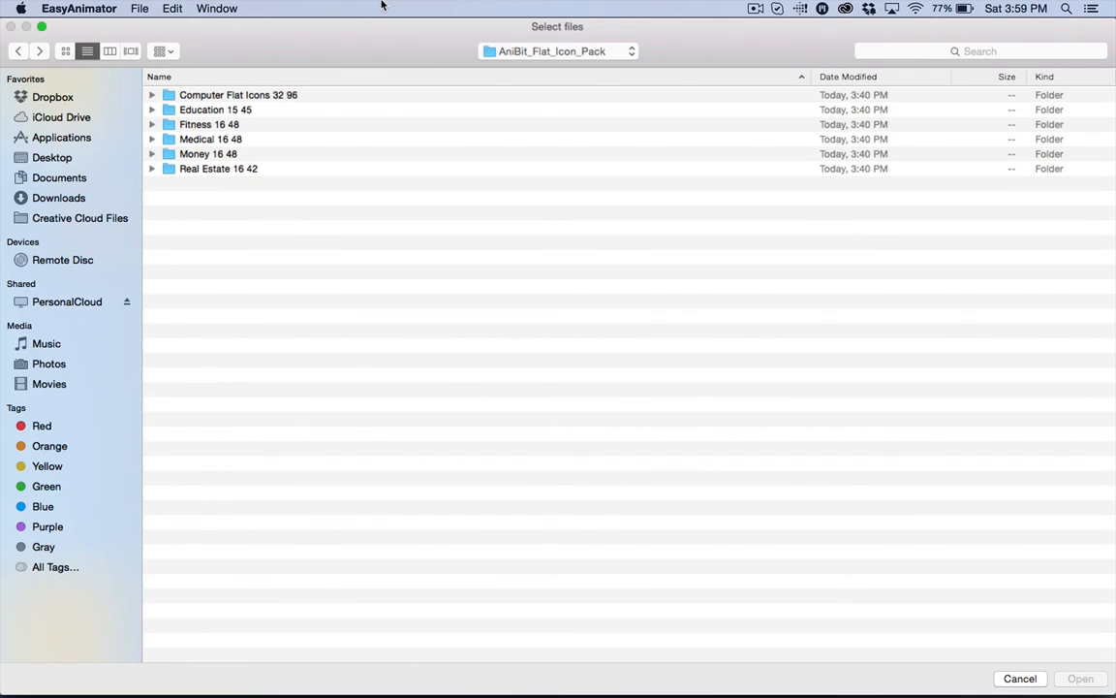
{"action": "left_click", "coordinate": [1019, 678]}
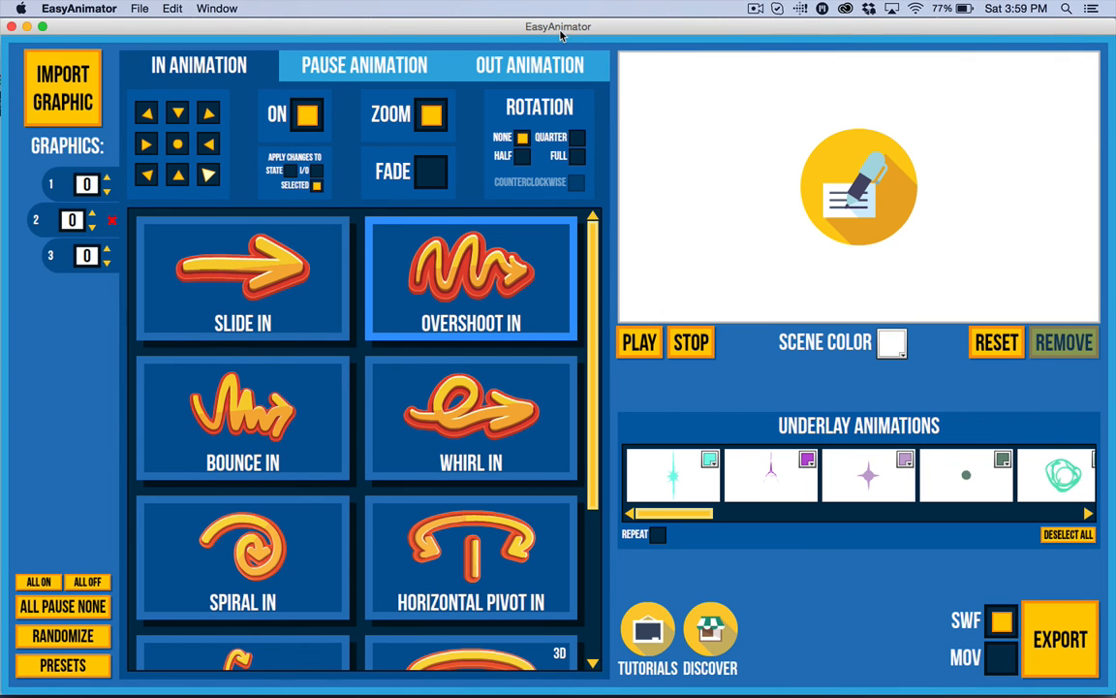